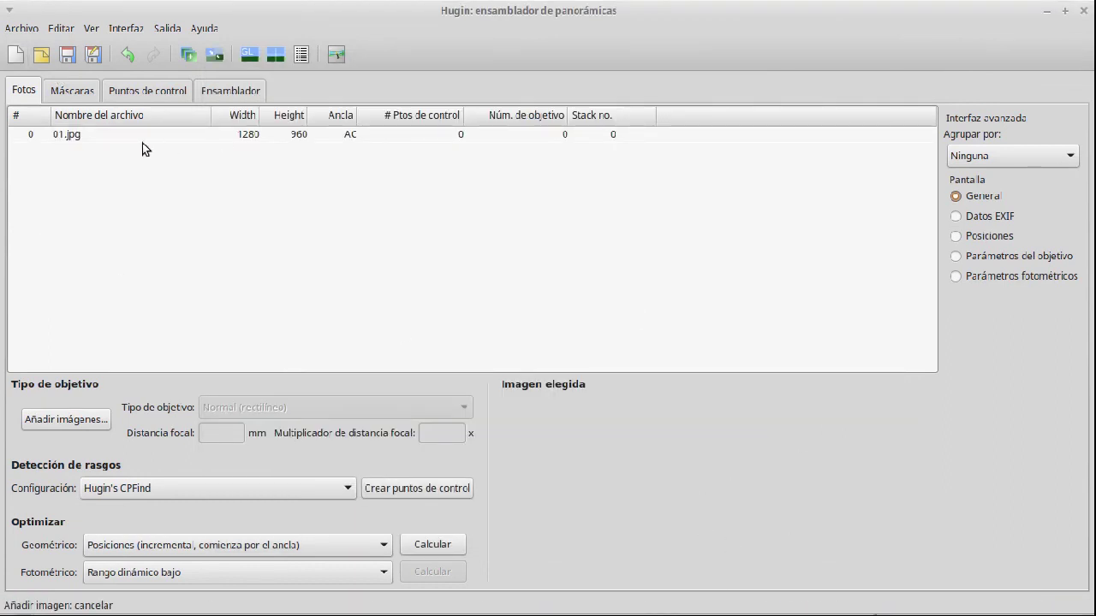
Step: Select 01.jpg, show it in the control point editor, and set the image zoom to 50%
{"action": "left_click", "coordinate": [225, 135]}
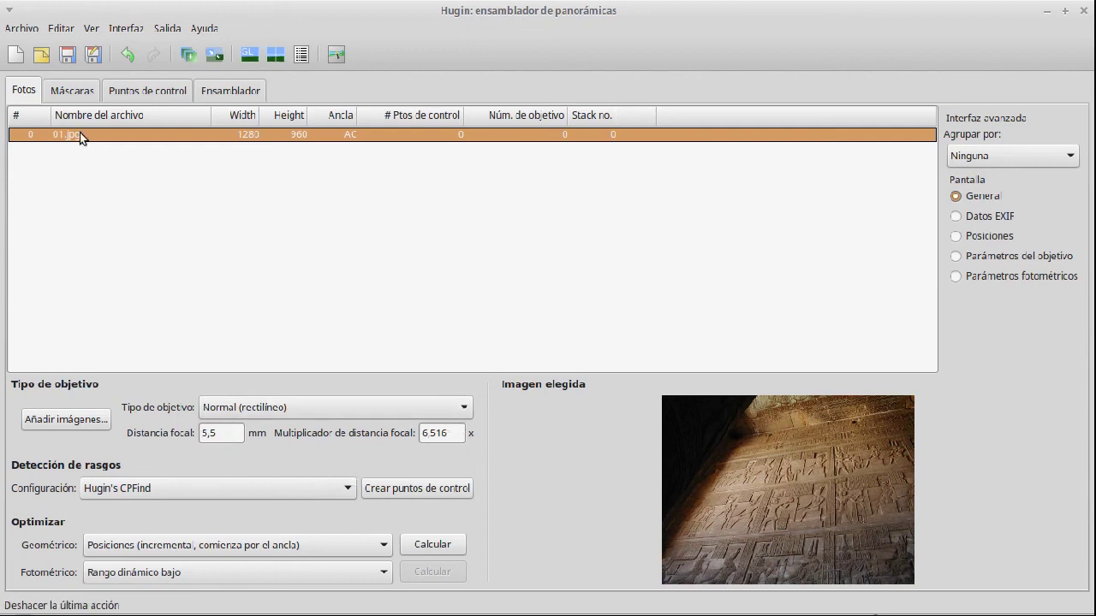
{"action": "left_click", "coordinate": [168, 95]}
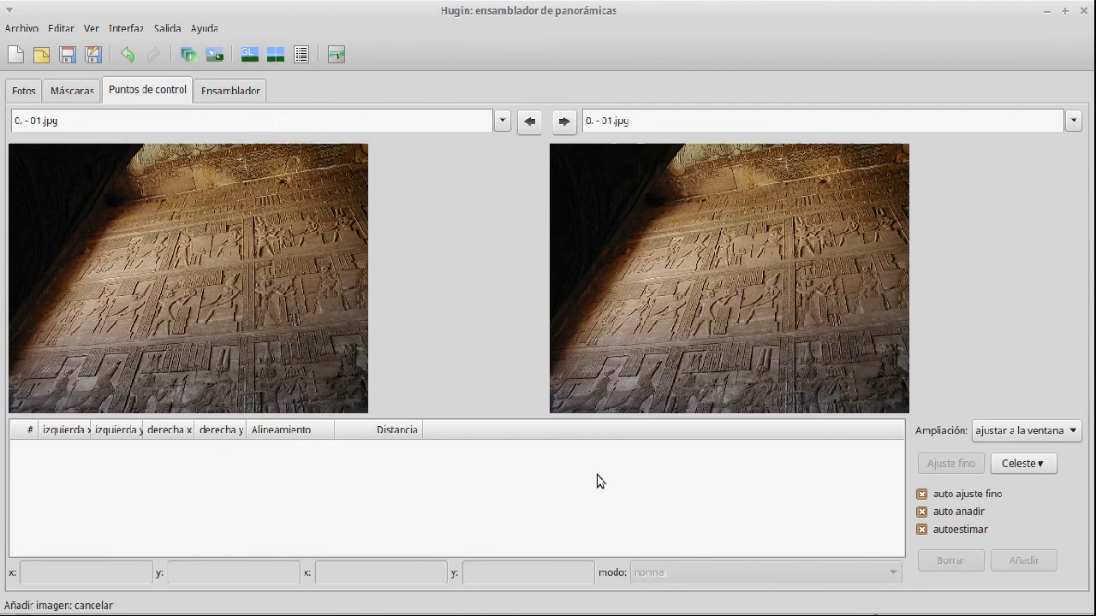
{"action": "left_click", "coordinate": [1070, 432]}
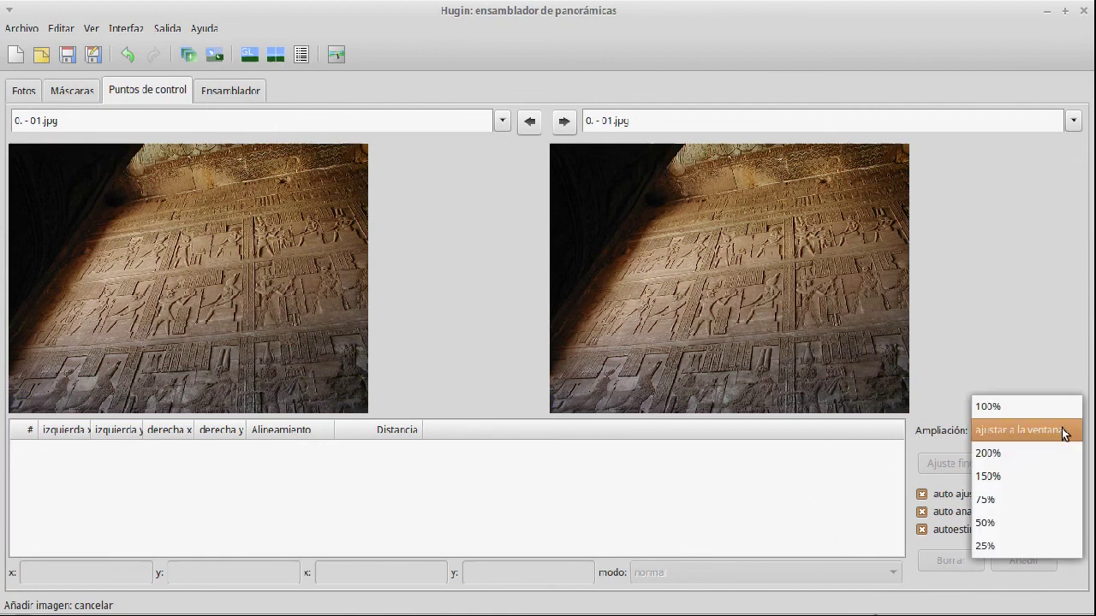
{"action": "left_click", "coordinate": [1028, 526]}
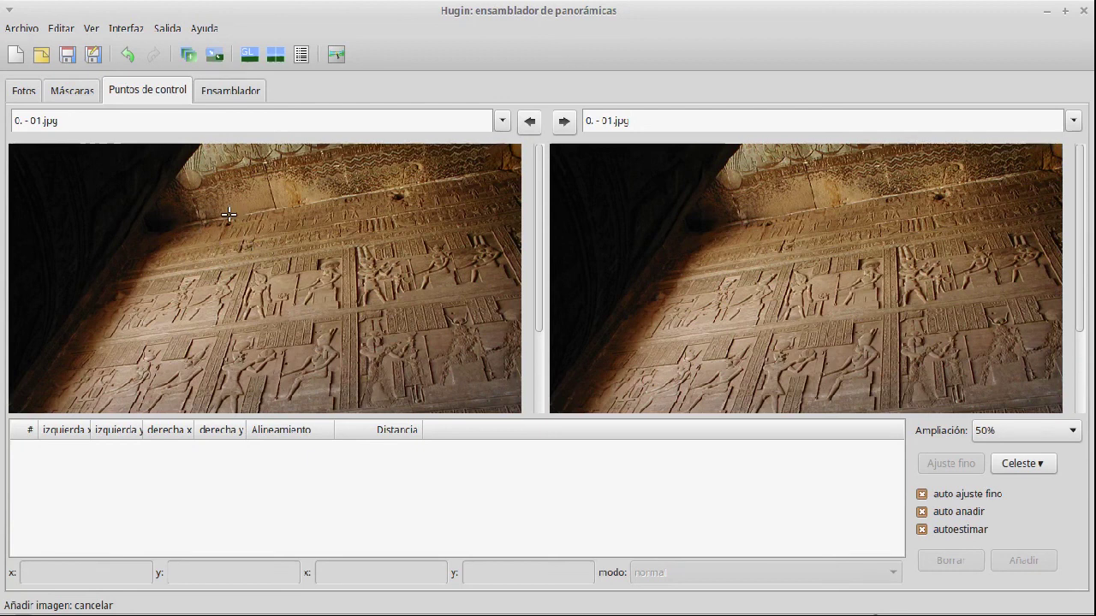
Step: Add a horizontal-line control point pair along the ledge above the reliefs, from about (629, 171) to (1102, 86)
{"action": "left_click", "coordinate": [259, 212]}
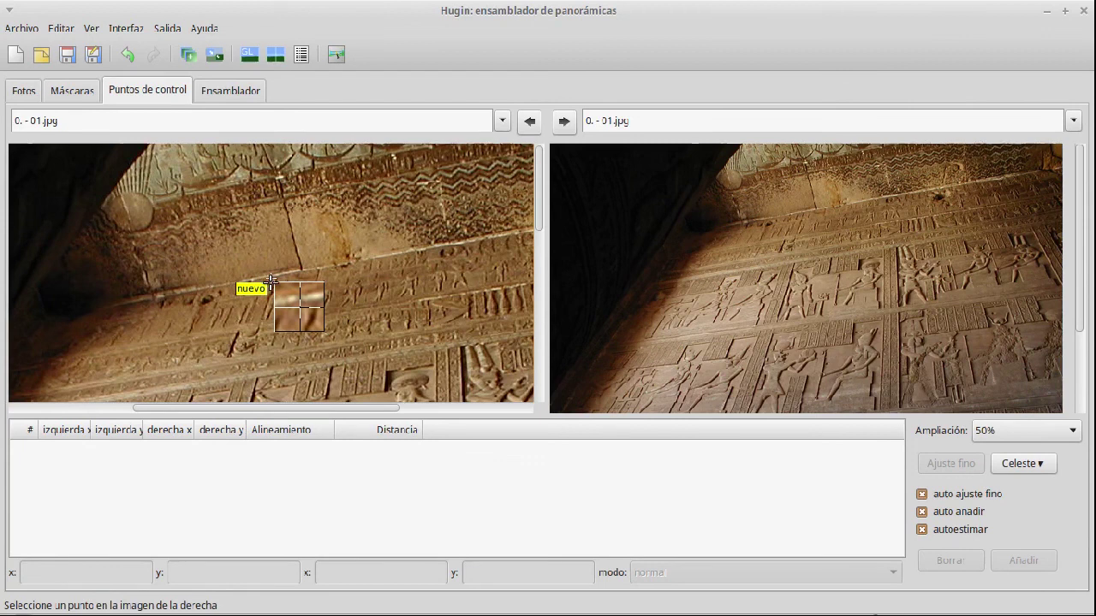
{"action": "left_click_drag", "start_coordinate": [270, 281], "coordinate": [269, 273]}
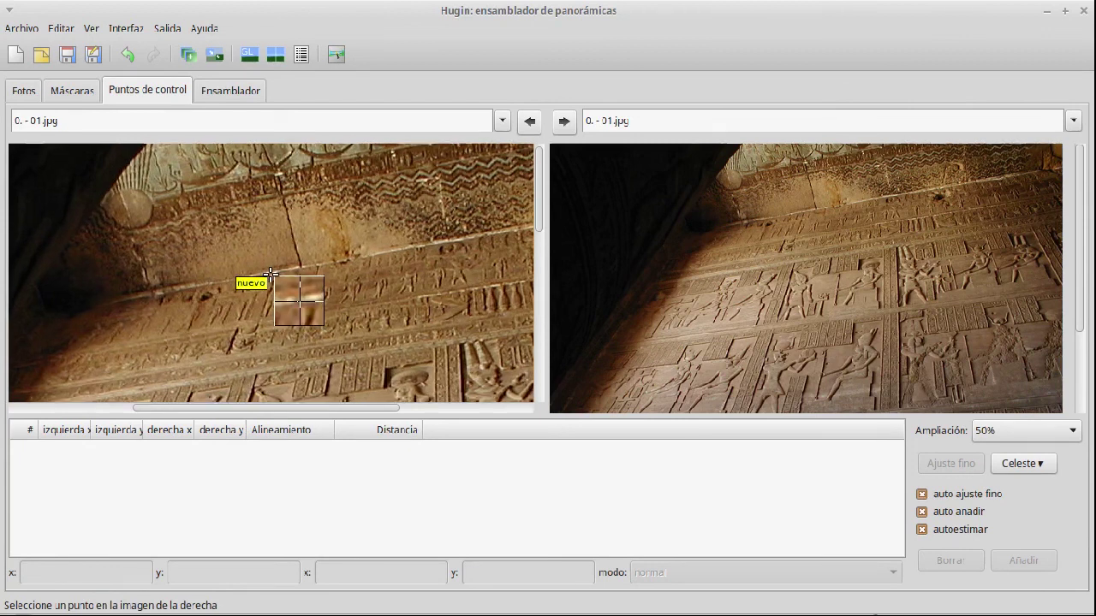
{"action": "left_click", "coordinate": [958, 182]}
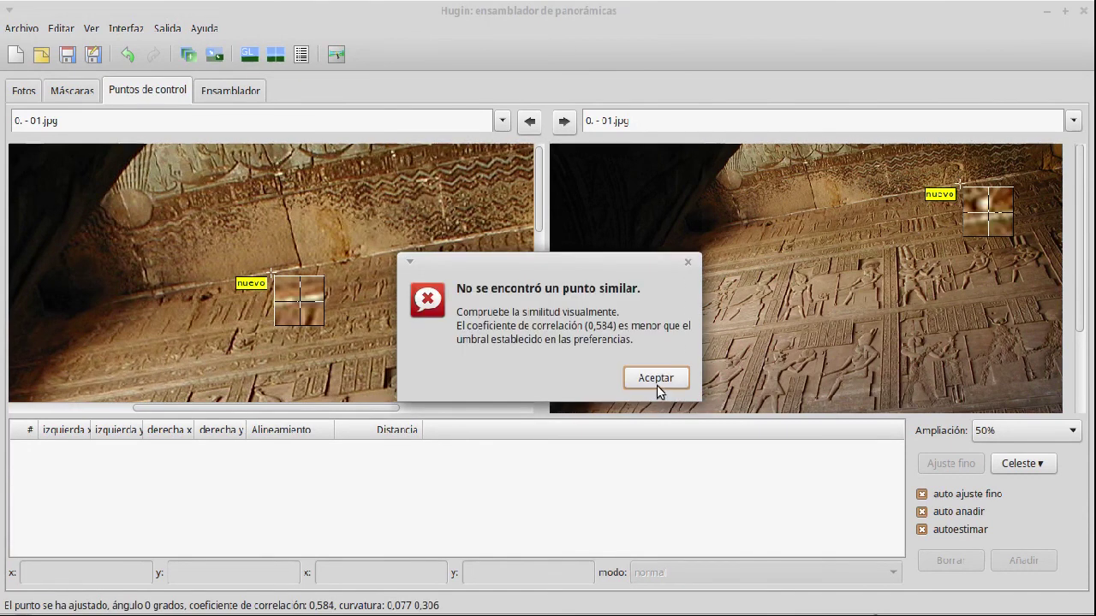
{"action": "left_click", "coordinate": [655, 378]}
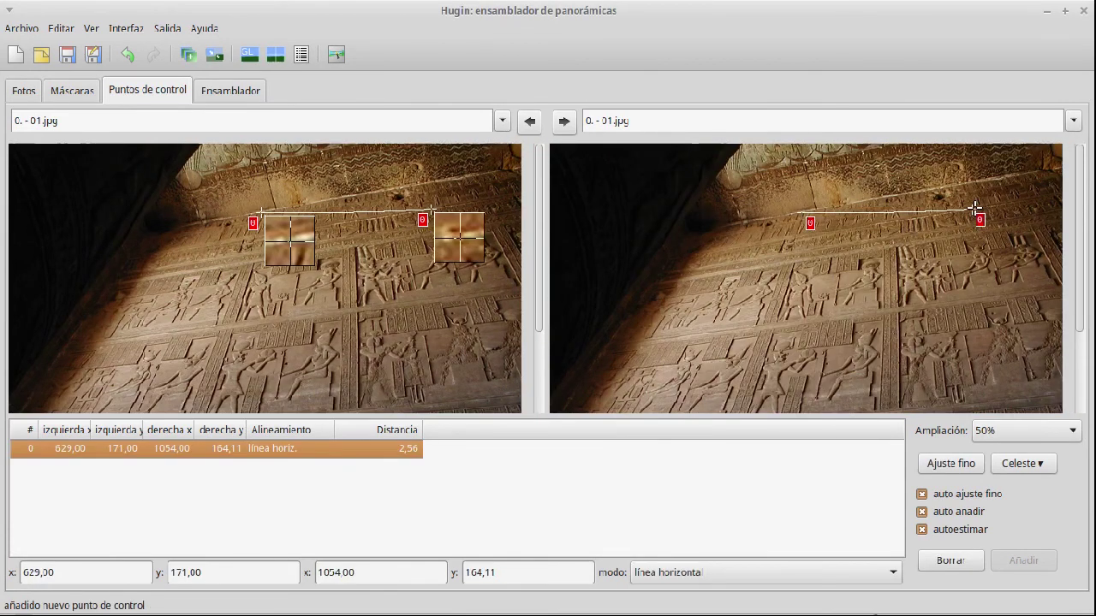
{"action": "left_click_drag", "start_coordinate": [972, 209], "coordinate": [992, 177]}
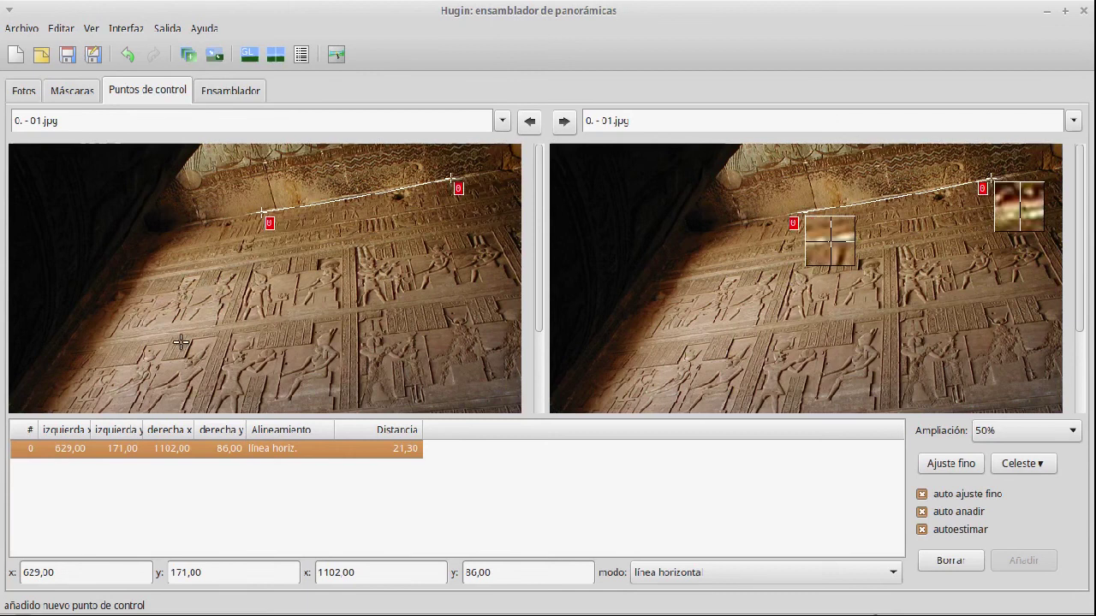
Step: Add a second horizontal-line pair along the upper border of the relief scenes, from about (362, 332) to (784, 264)
{"action": "left_click", "coordinate": [153, 275]}
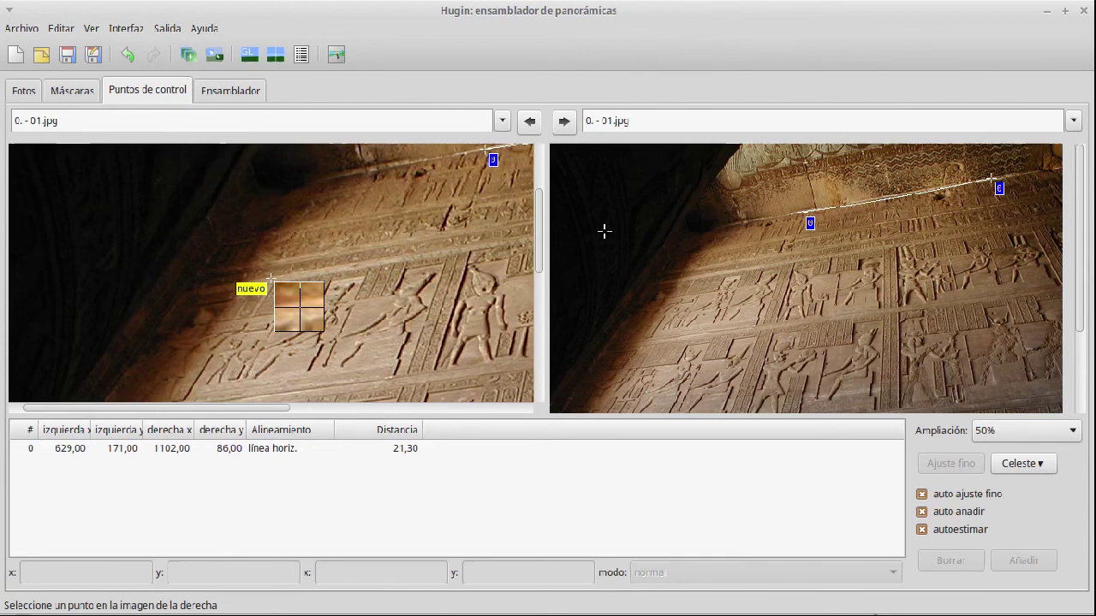
{"action": "left_click", "coordinate": [875, 250]}
{"action": "left_click", "coordinate": [646, 382]}
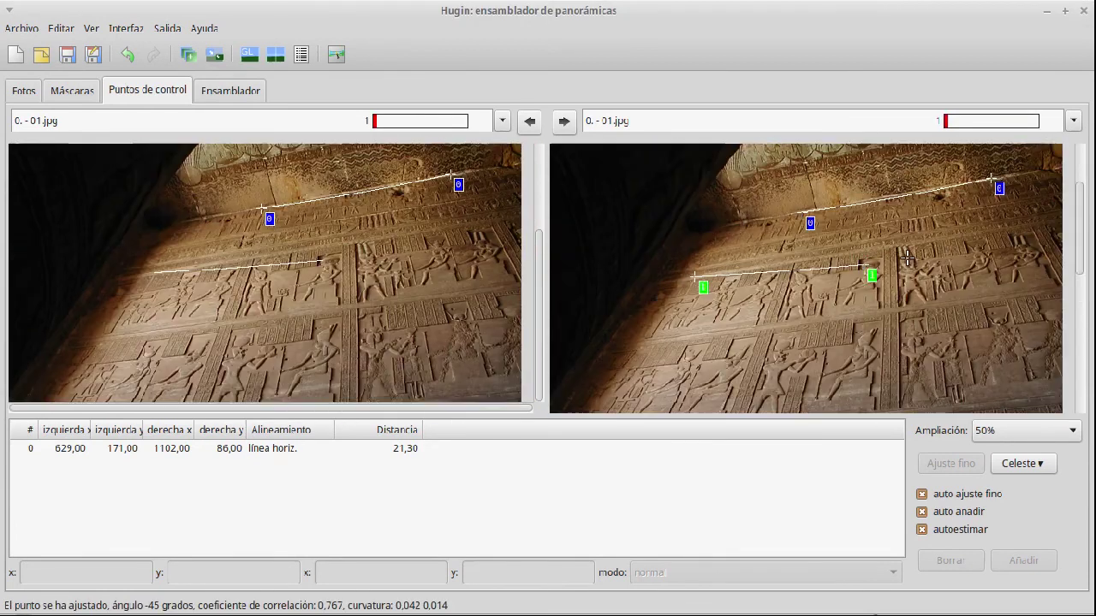
{"action": "right_click", "coordinate": [910, 259]}
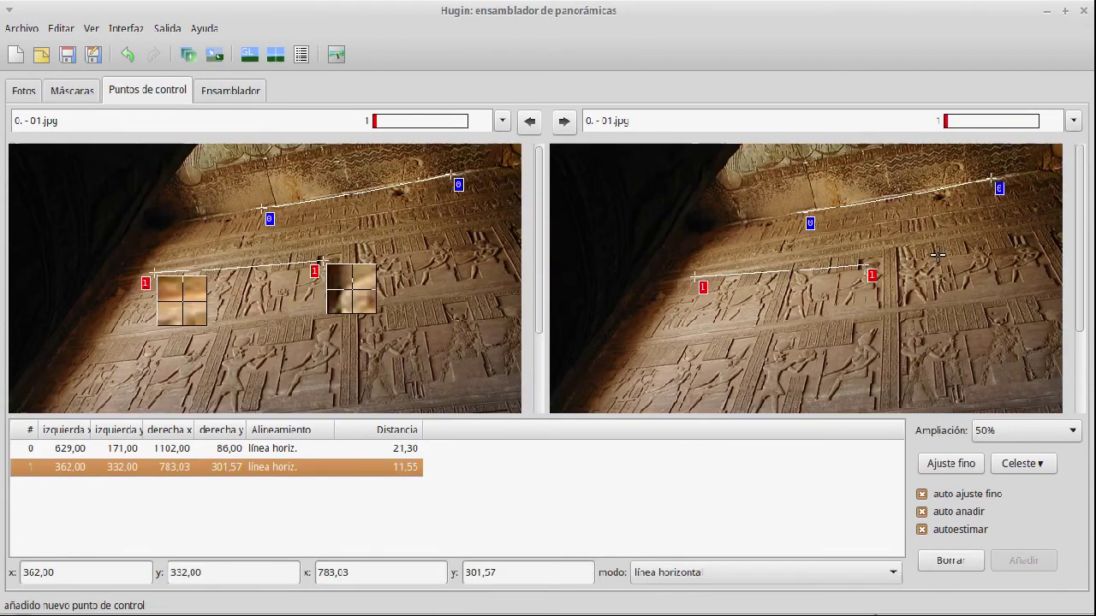
{"action": "left_click", "coordinate": [863, 265]}
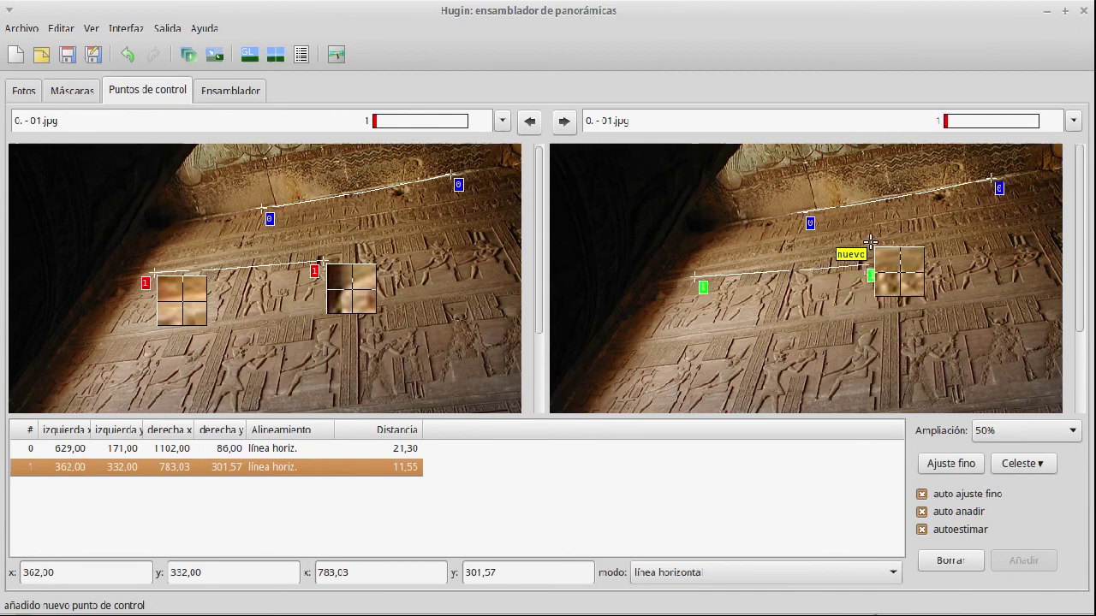
{"action": "left_click", "coordinate": [255, 469]}
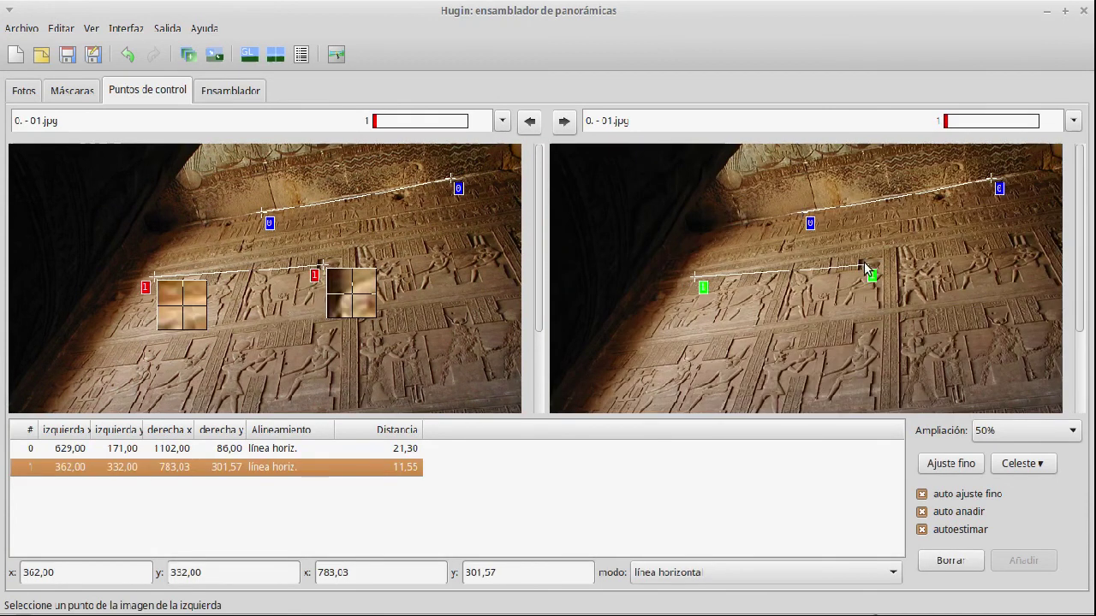
{"action": "left_click_drag", "start_coordinate": [865, 269], "coordinate": [863, 250]}
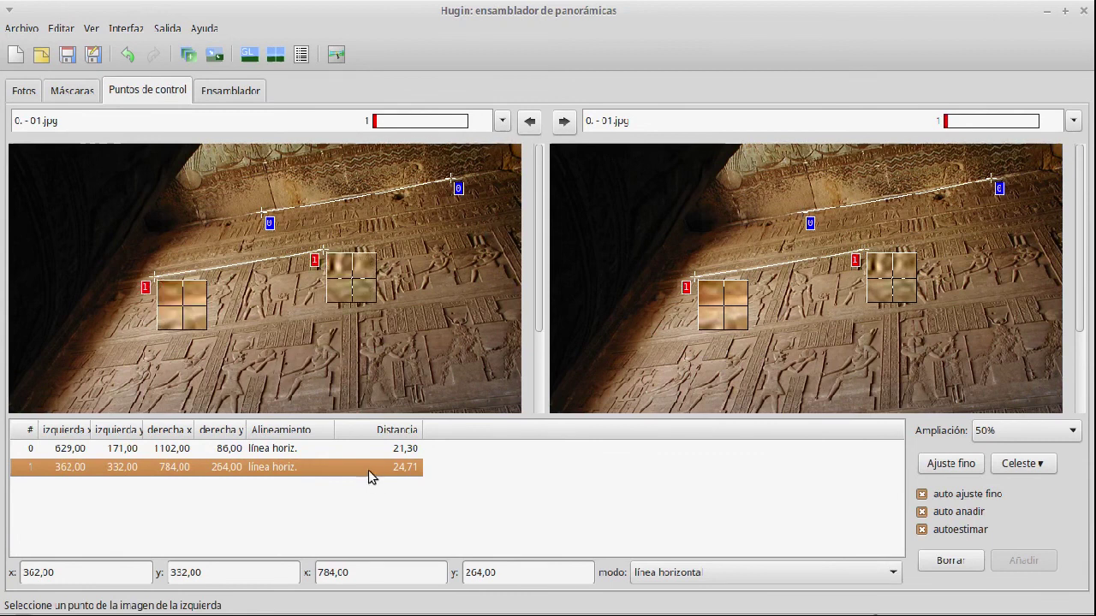
Step: Add a third horizontal-line pair continuing along the same relief border, from about (594, 295) to (1204, 202)
{"action": "left_click", "coordinate": [261, 272]}
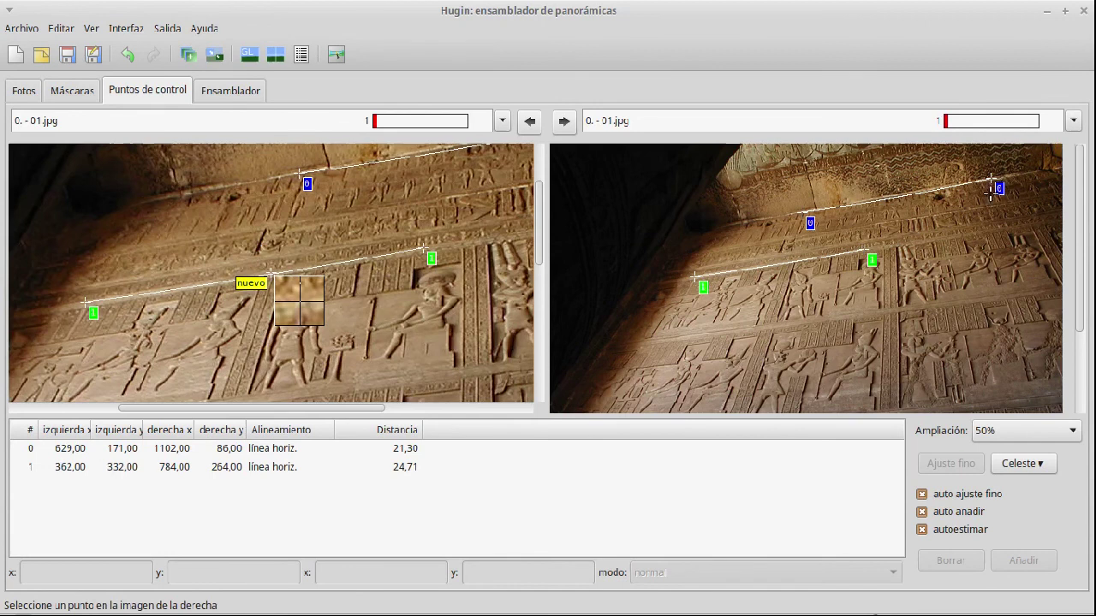
{"action": "left_click", "coordinate": [998, 229]}
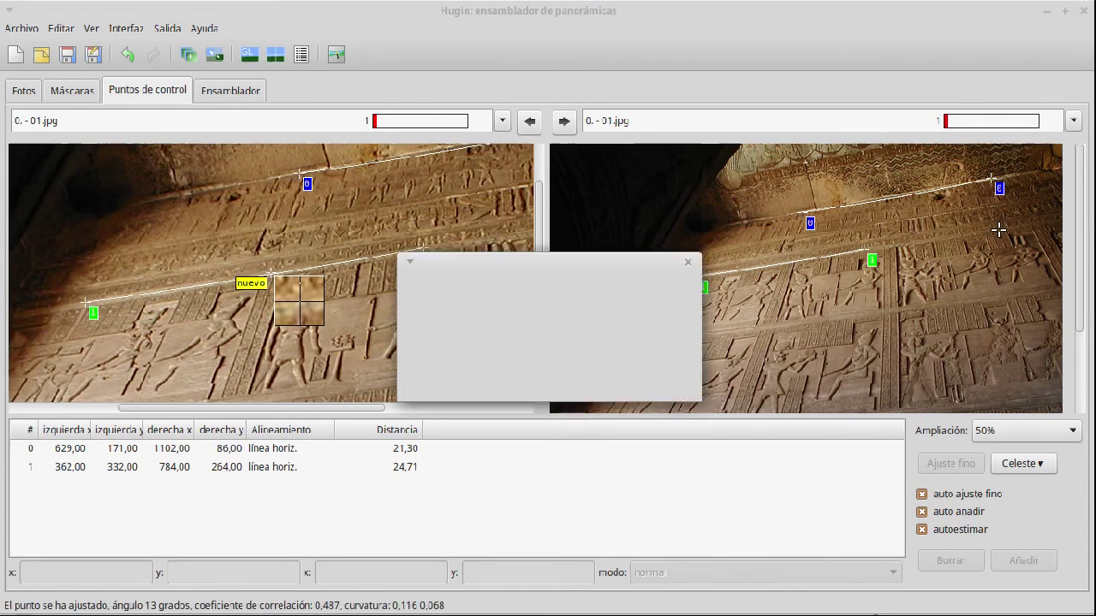
{"action": "left_click", "coordinate": [656, 381]}
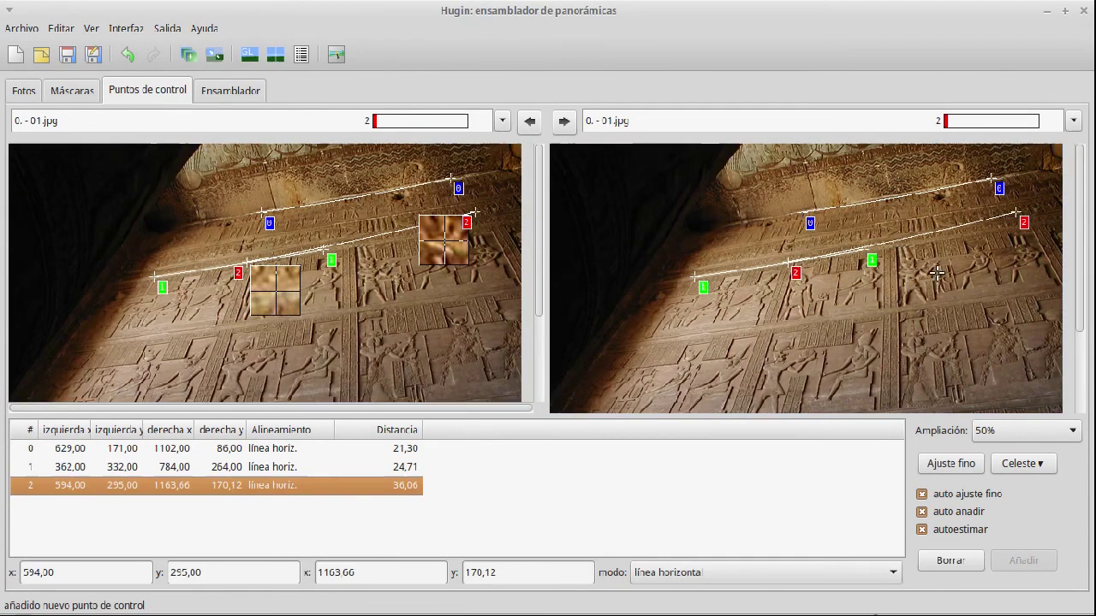
{"action": "left_click_drag", "start_coordinate": [1017, 211], "coordinate": [1030, 232]}
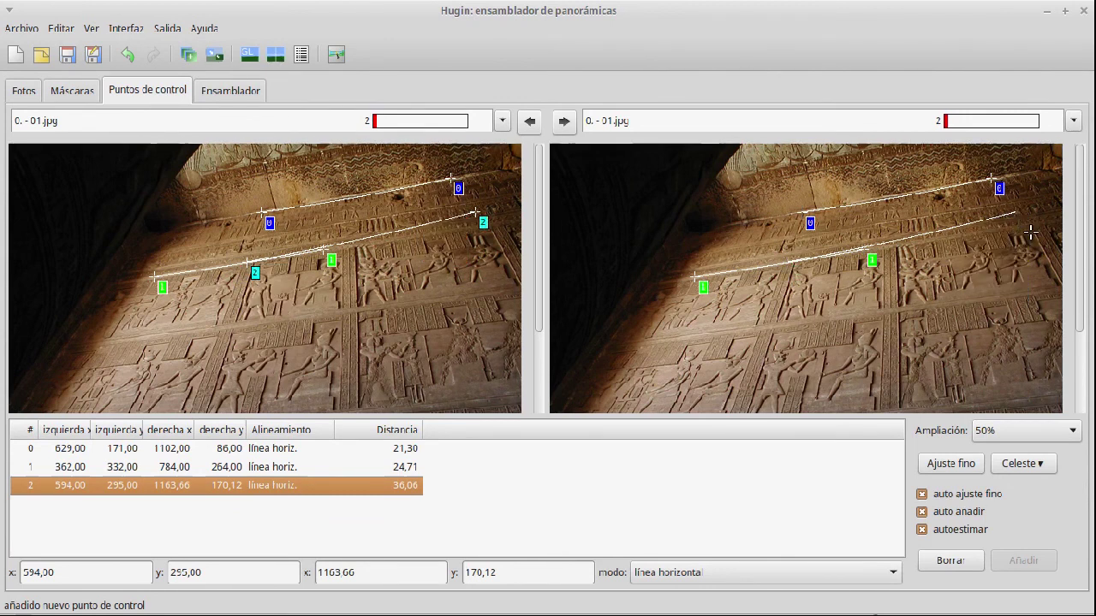
{"action": "left_click", "coordinate": [1030, 232]}
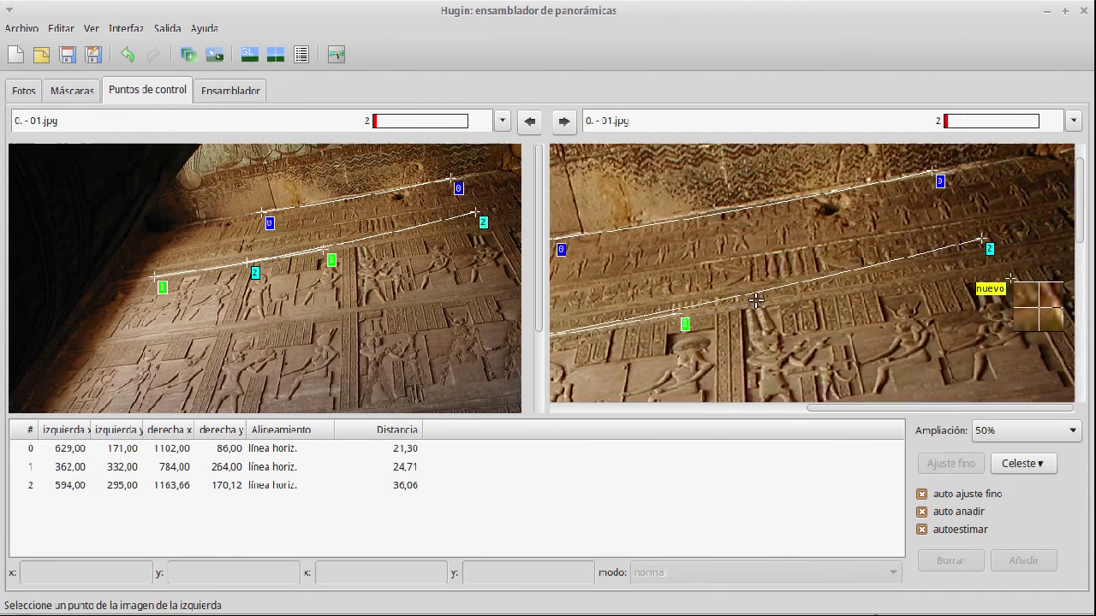
{"action": "left_click", "coordinate": [282, 485]}
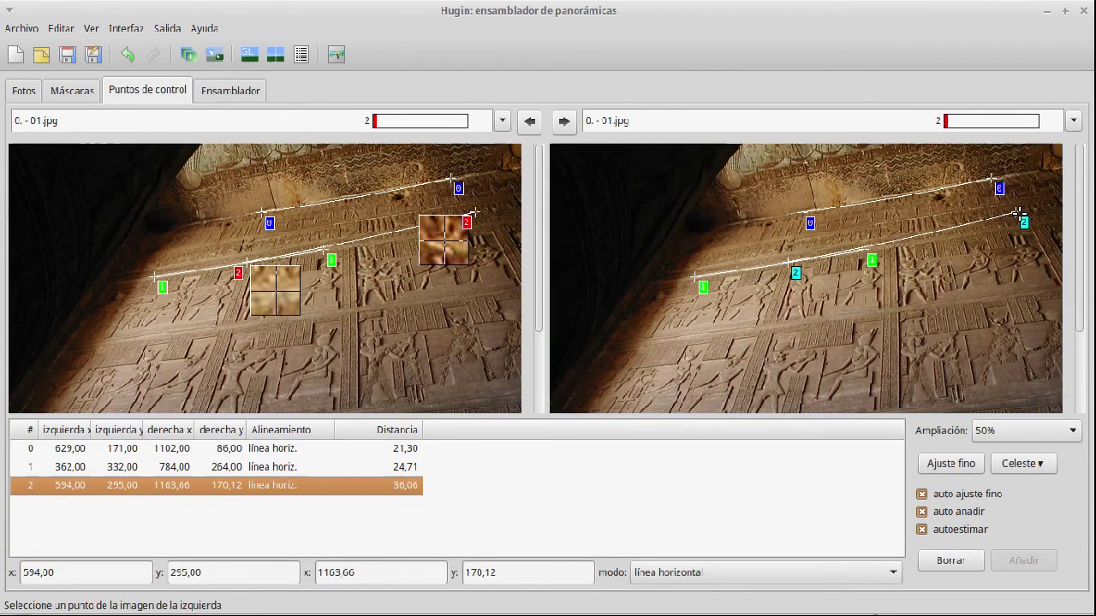
{"action": "mouse_move", "coordinate": [1017, 217]}
{"action": "left_mouse_down"}
{"action": "mouse_move", "coordinate": [1027, 240]}
{"action": "mouse_move", "coordinate": [1031, 225]}
{"action": "left_mouse_up"}
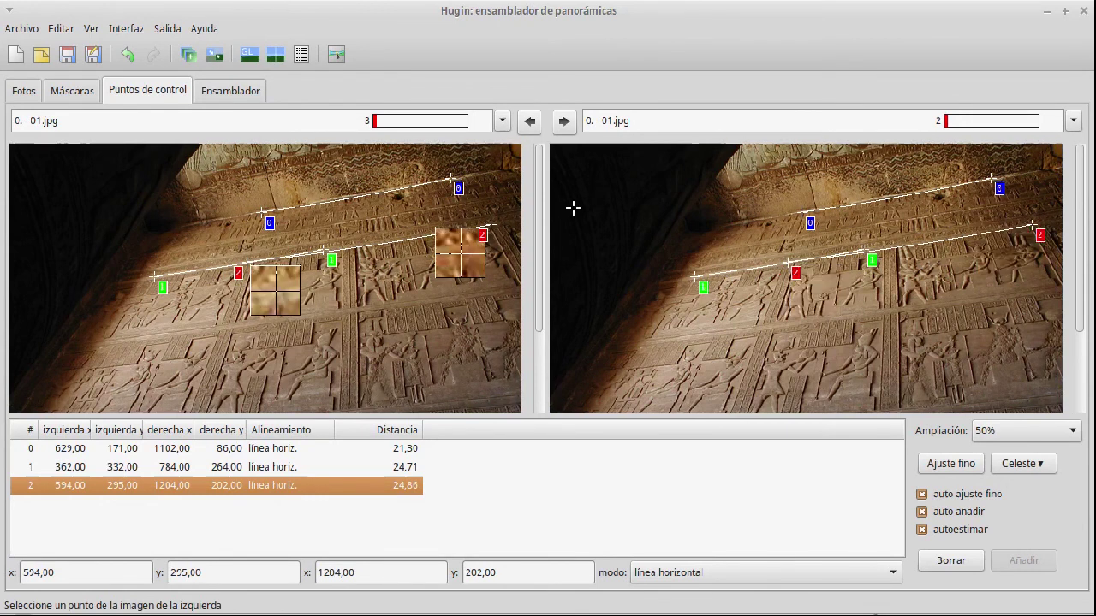
Step: Select control point 3 in the list and choose línea horizontal as its alignment mode
{"action": "left_click_drag", "start_coordinate": [539, 210], "coordinate": [537, 264]}
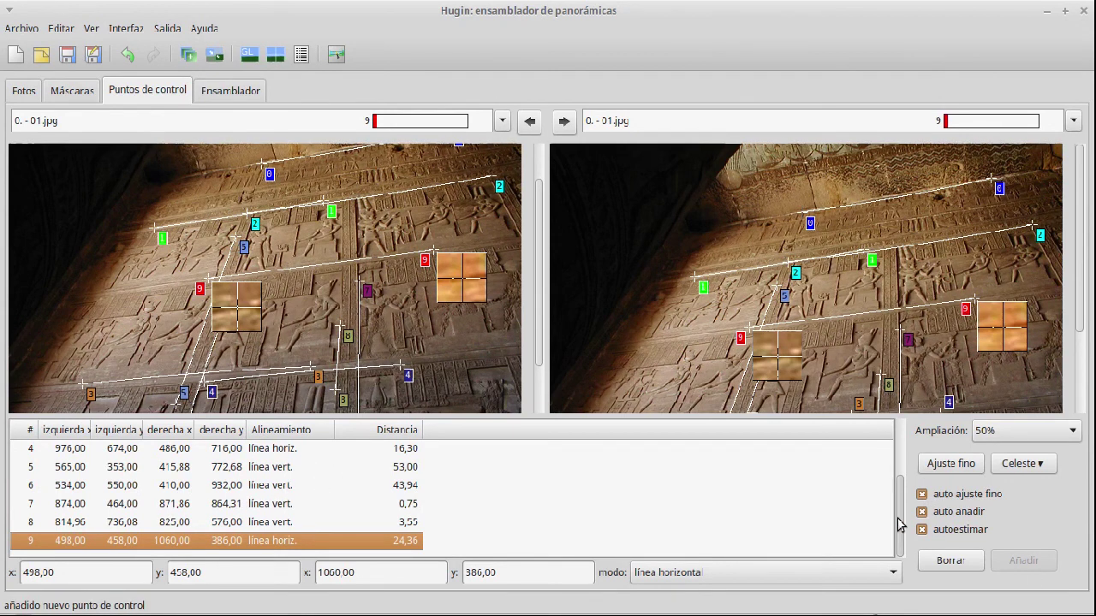
{"action": "scroll", "coordinate": [899, 524], "scroll_direction": "up", "scroll_amount": 3}
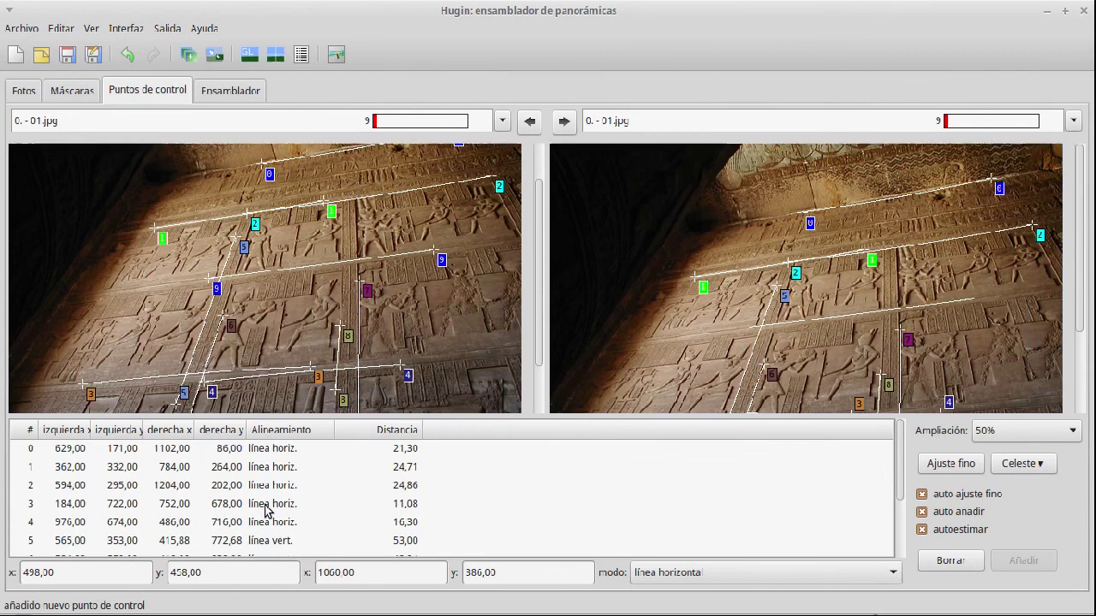
{"action": "left_click", "coordinate": [265, 510]}
{"action": "mouse_move", "coordinate": [709, 602]}
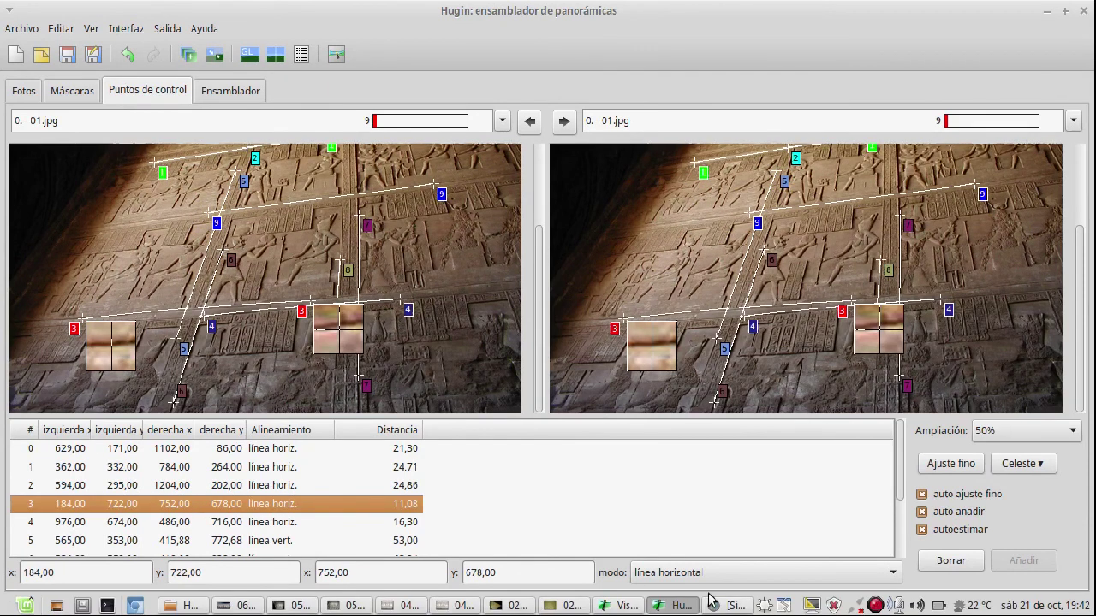
{"action": "left_click", "coordinate": [703, 579]}
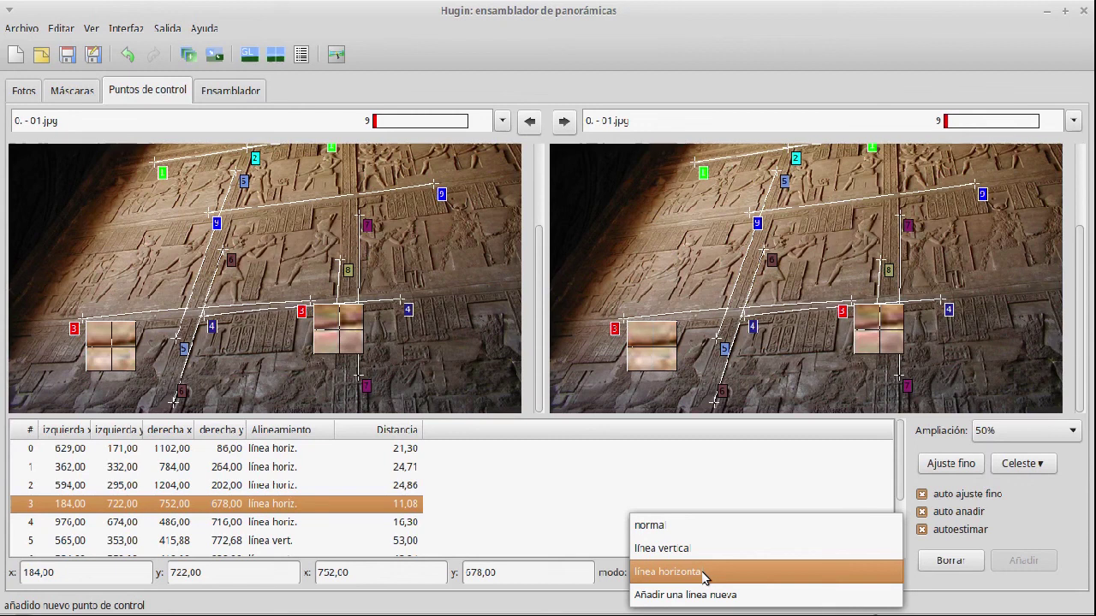
{"action": "left_click", "coordinate": [704, 573]}
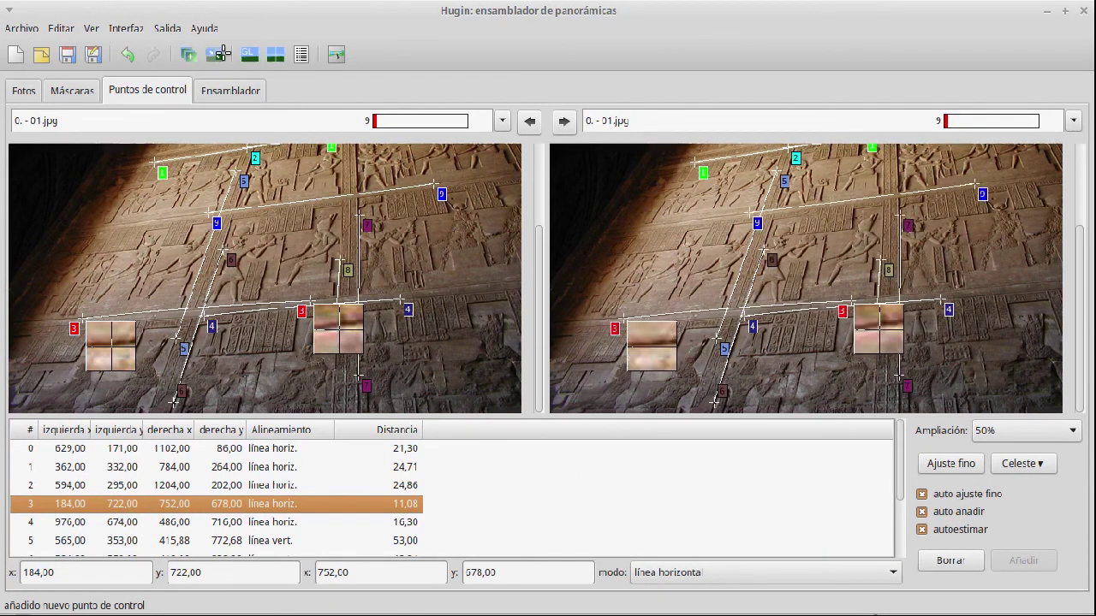
Step: Set the panorama's output projection to Rectilínea in the stitcher settings
{"action": "left_click", "coordinate": [248, 93]}
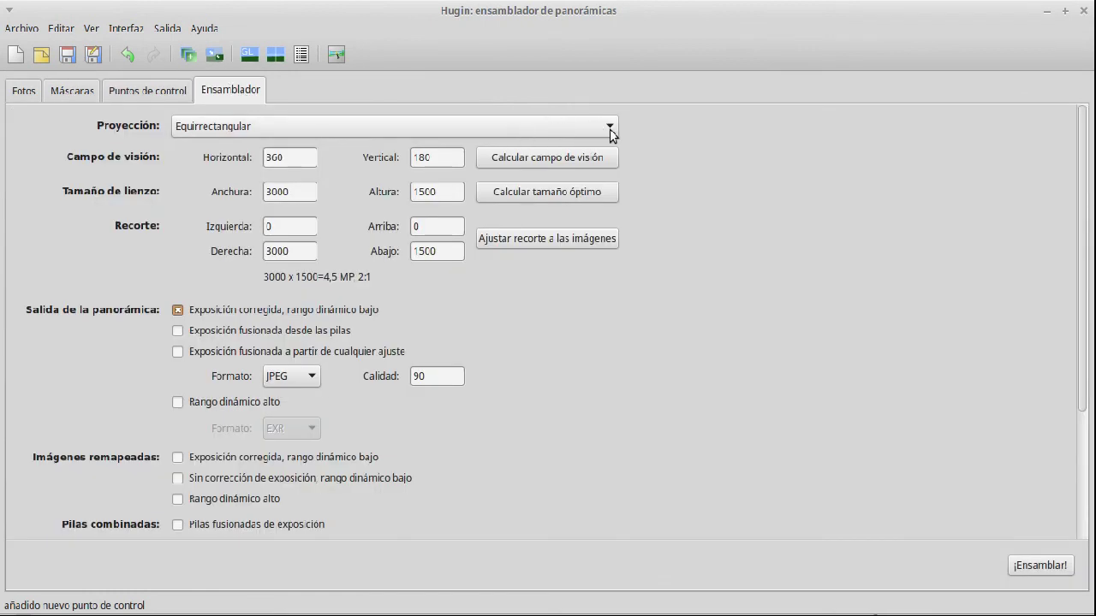
{"action": "left_click", "coordinate": [611, 130]}
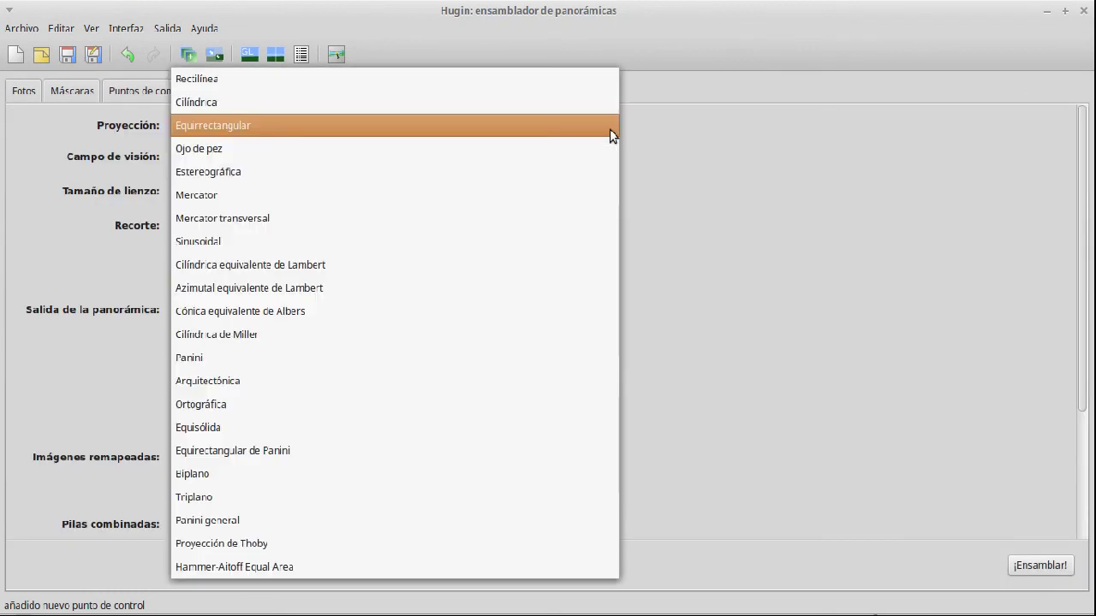
{"action": "left_click", "coordinate": [205, 78]}
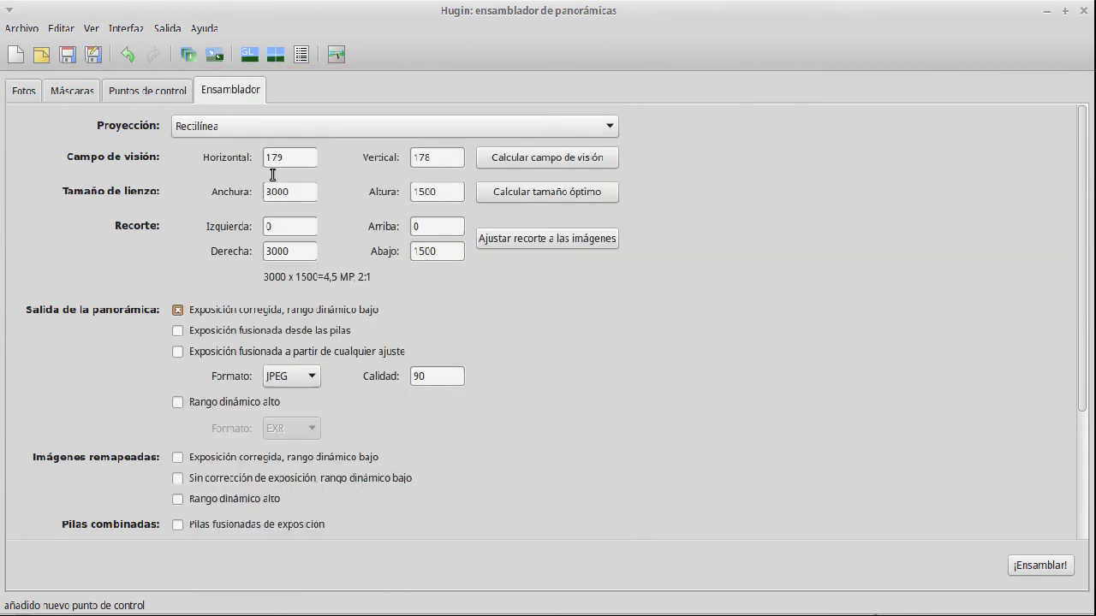
Step: Run the geometric optimization with Posiciones y distorsión de barril (y,p,r,b) and apply the changes
{"action": "left_click", "coordinate": [24, 91]}
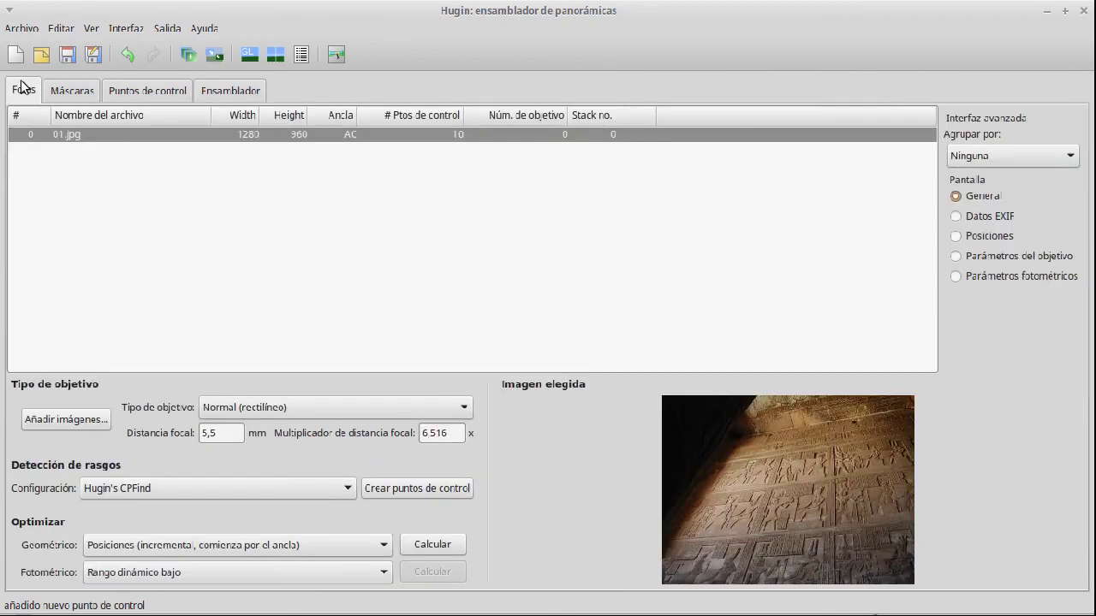
{"action": "left_click", "coordinate": [384, 549]}
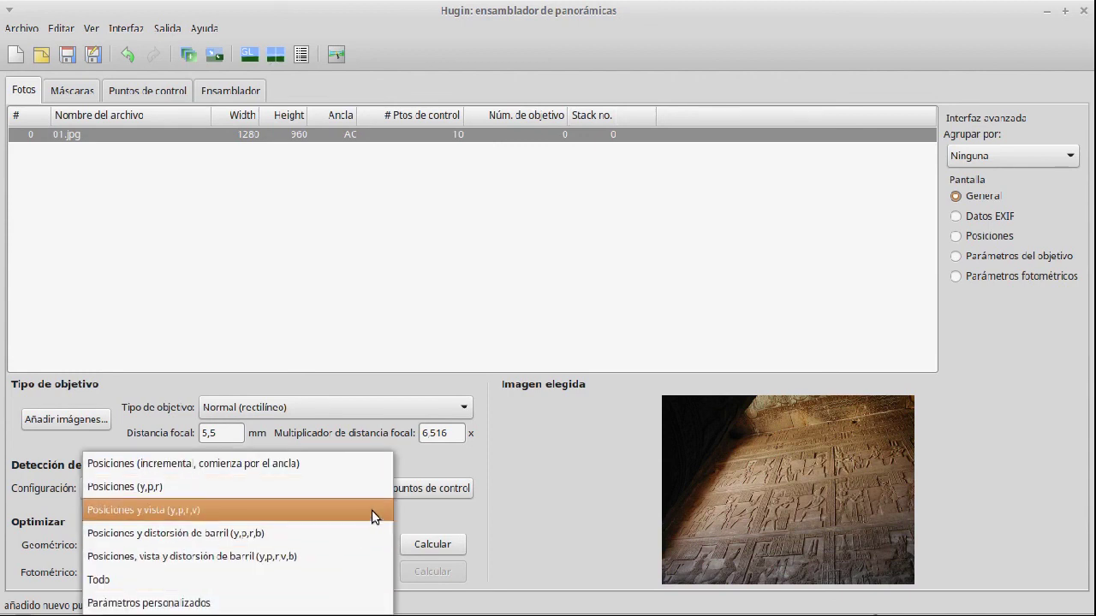
{"action": "left_click", "coordinate": [263, 535]}
{"action": "left_click", "coordinate": [430, 546]}
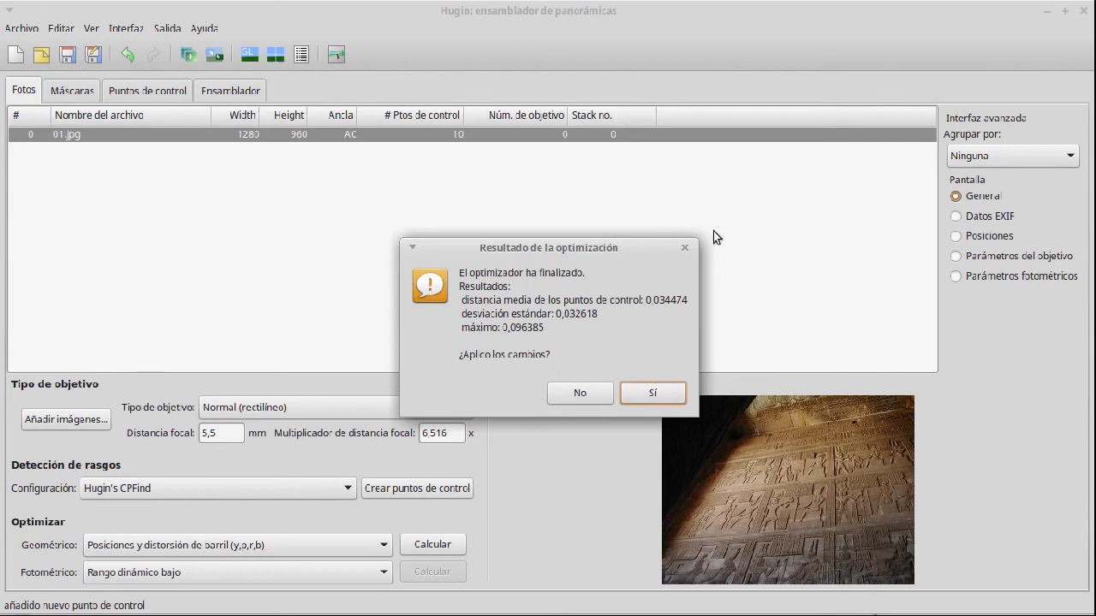
{"action": "left_click", "coordinate": [648, 393]}
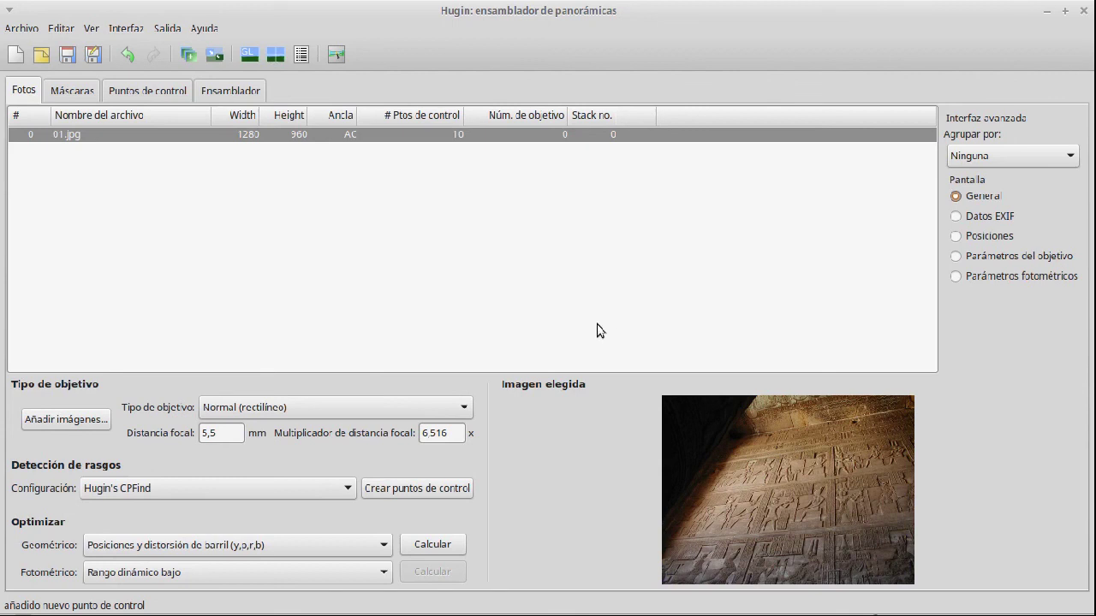
Step: Open the fast panorama preview and narrow the field of view to 154 × 146 degrees so the corrected photo appears larger
{"action": "left_click", "coordinate": [249, 55]}
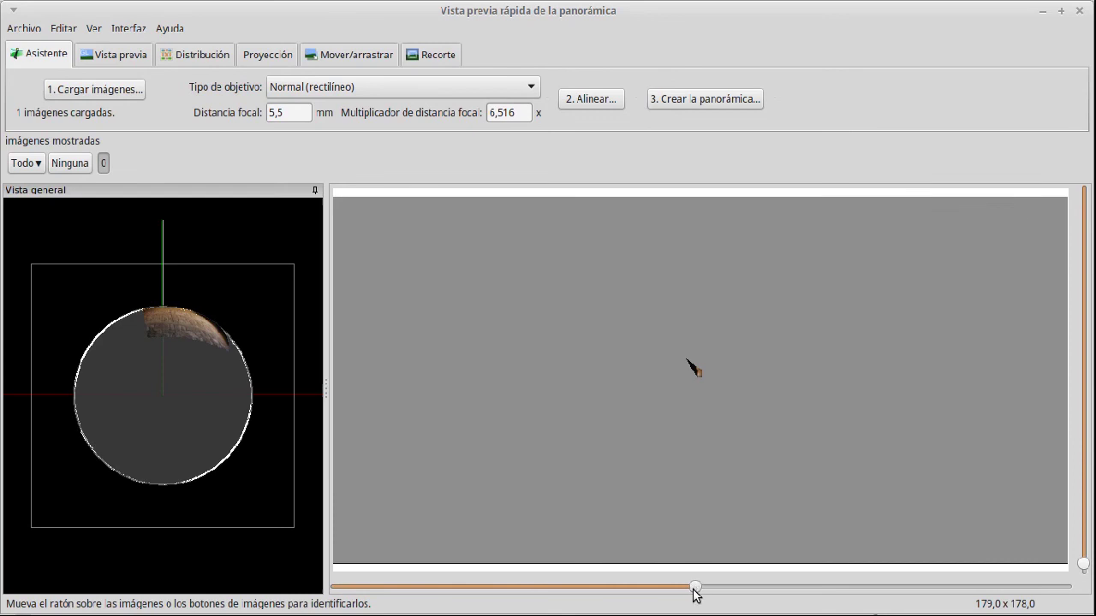
{"action": "left_click_drag", "start_coordinate": [697, 587], "coordinate": [683, 589]}
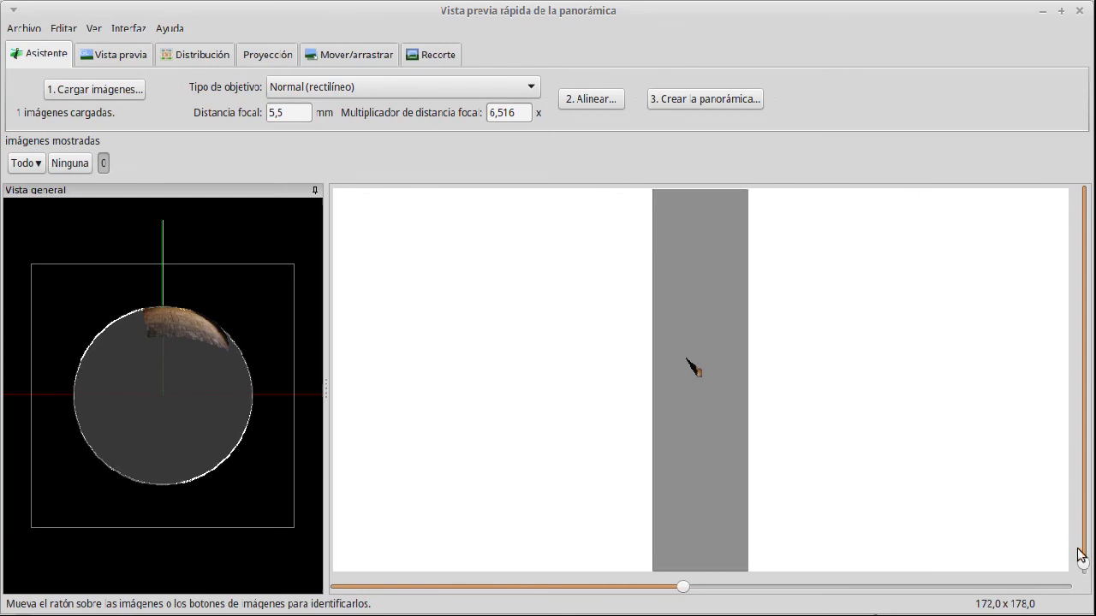
{"action": "left_click_drag", "start_coordinate": [1083, 567], "coordinate": [1082, 542]}
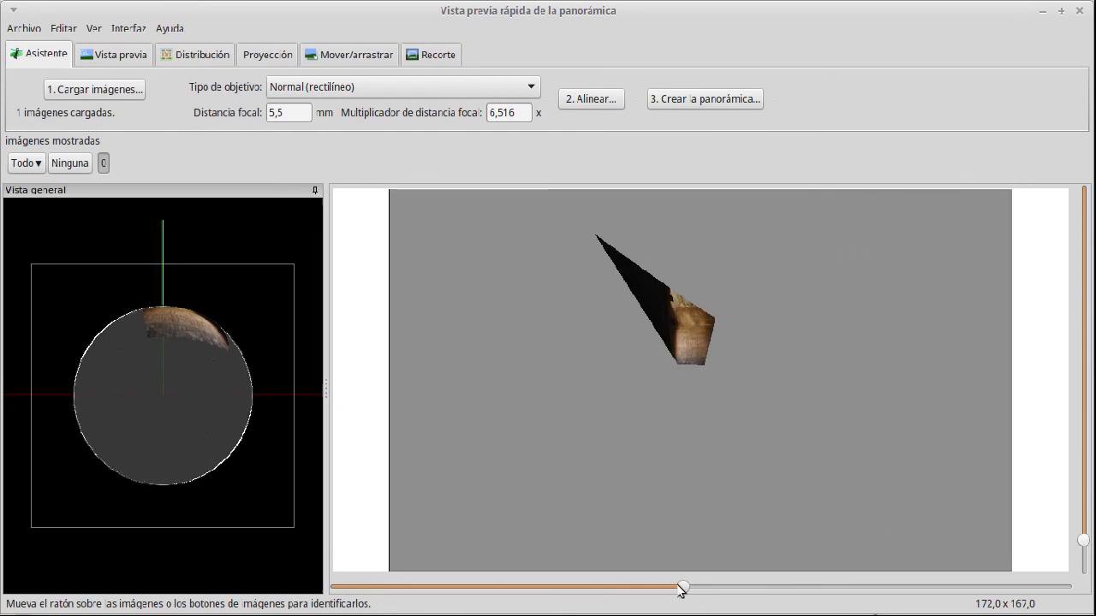
{"action": "left_click_drag", "start_coordinate": [686, 589], "coordinate": [649, 587]}
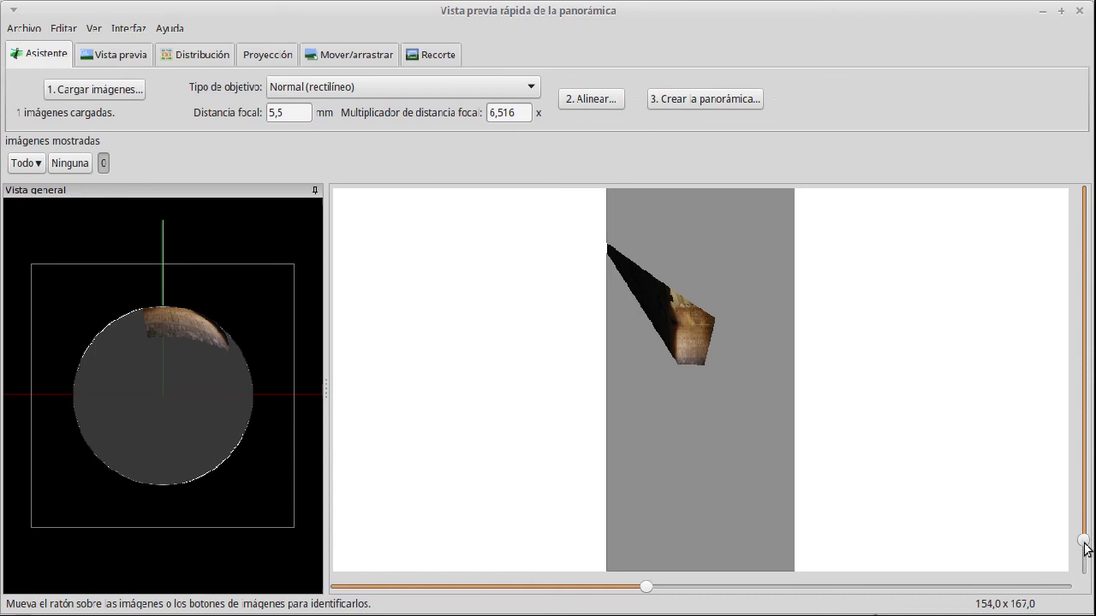
{"action": "left_click_drag", "start_coordinate": [1083, 541], "coordinate": [1040, 470]}
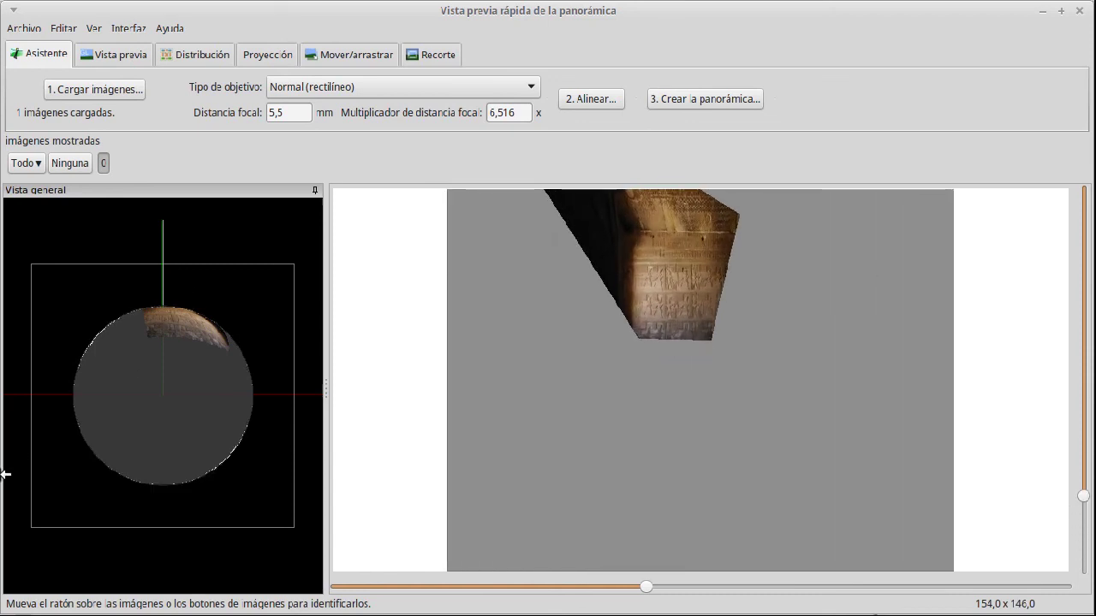
Step: Crop the output to the straightened relief wall, with izquierda 1132, arriba 251, derecha 1561 and abajo 887
{"action": "mouse_move", "coordinate": [7, 609]}
{"action": "left_click", "coordinate": [432, 54]}
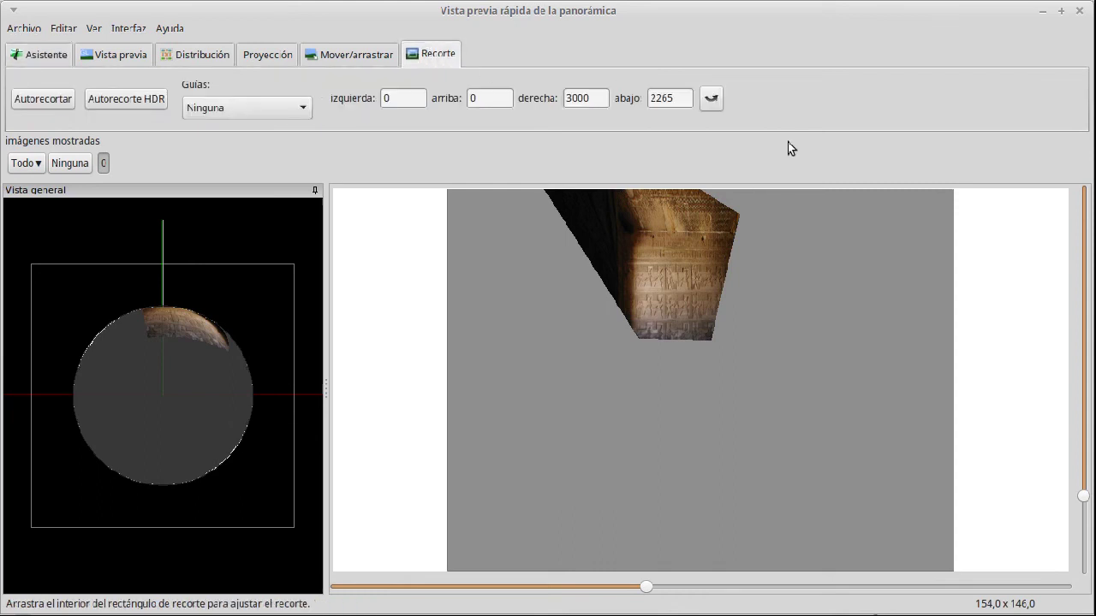
{"action": "left_click_drag", "start_coordinate": [816, 254], "coordinate": [814, 272]}
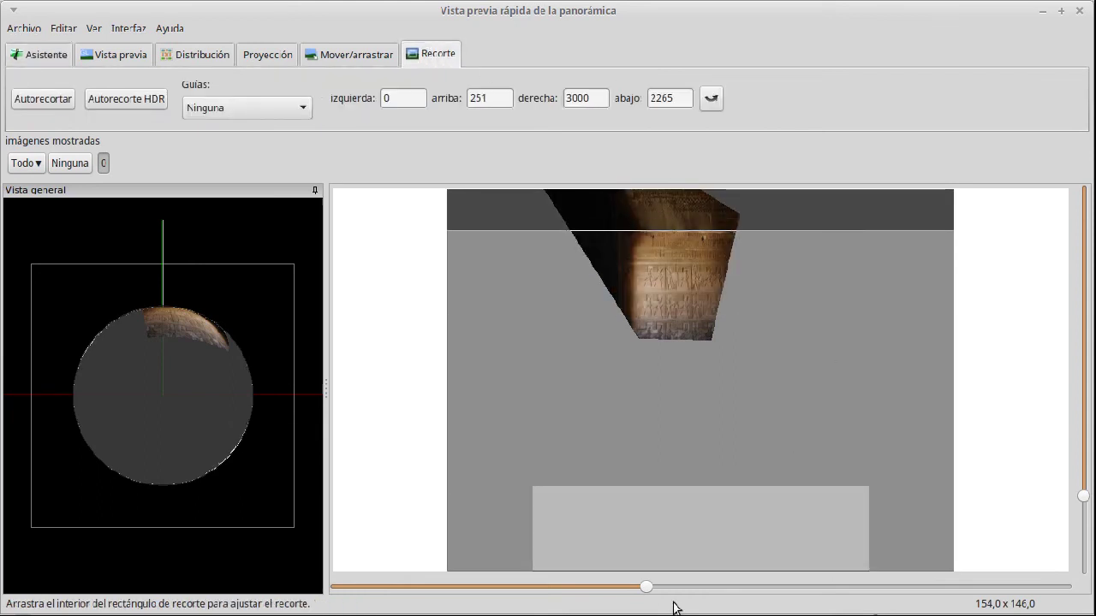
{"action": "left_click_drag", "start_coordinate": [686, 514], "coordinate": [742, 280]}
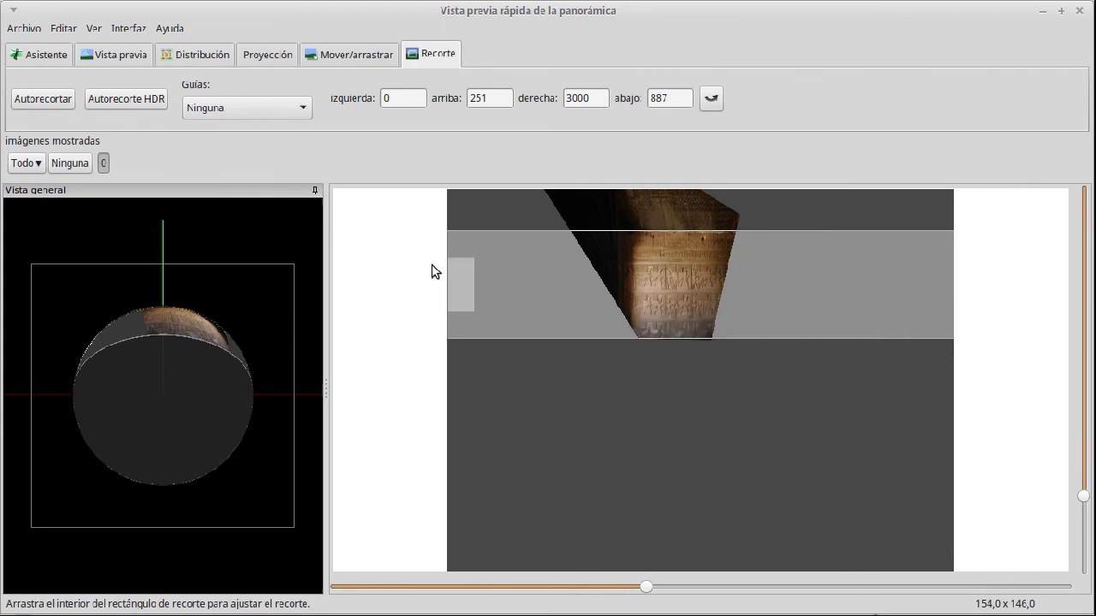
{"action": "left_click_drag", "start_coordinate": [448, 293], "coordinate": [642, 285]}
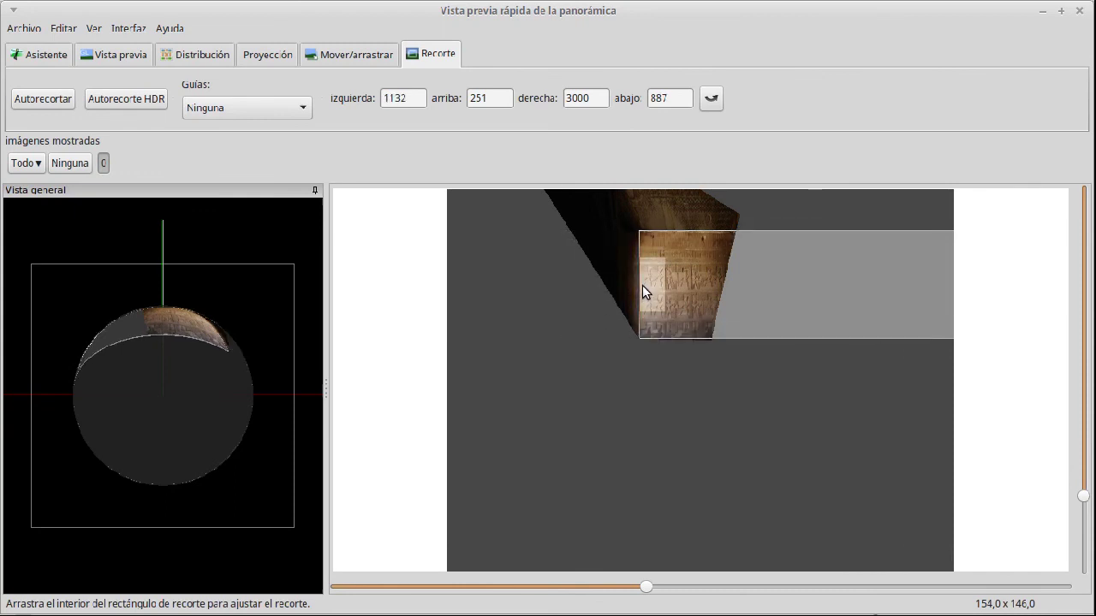
{"action": "left_click_drag", "start_coordinate": [947, 310], "coordinate": [708, 297]}
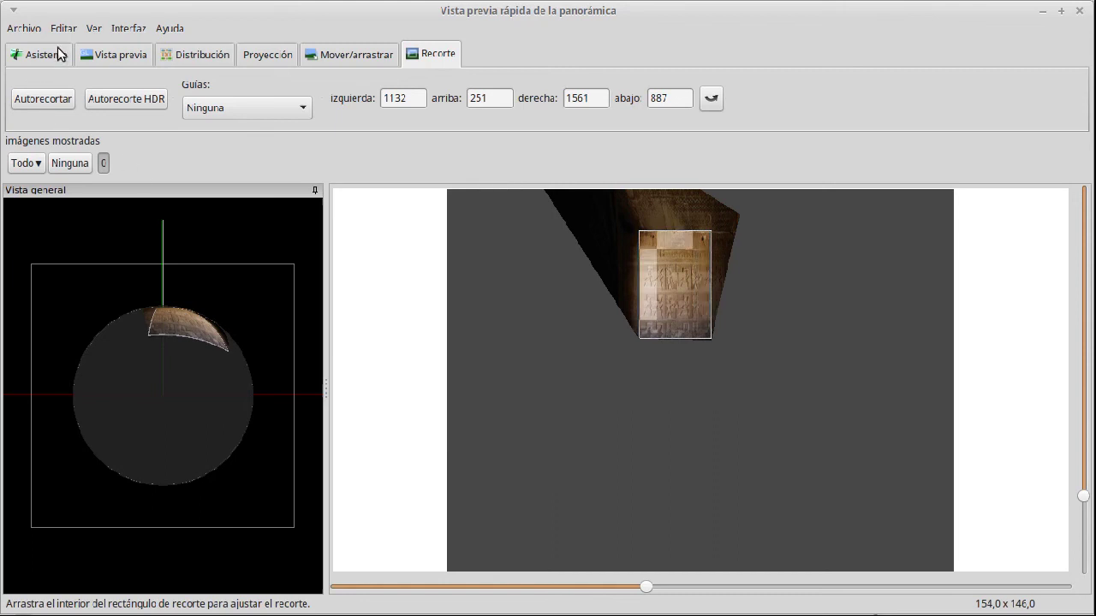
Step: Return to the main Hugin window and calculate the field of view and the optimal canvas size in the stitcher settings
{"action": "mouse_move", "coordinate": [700, 607]}
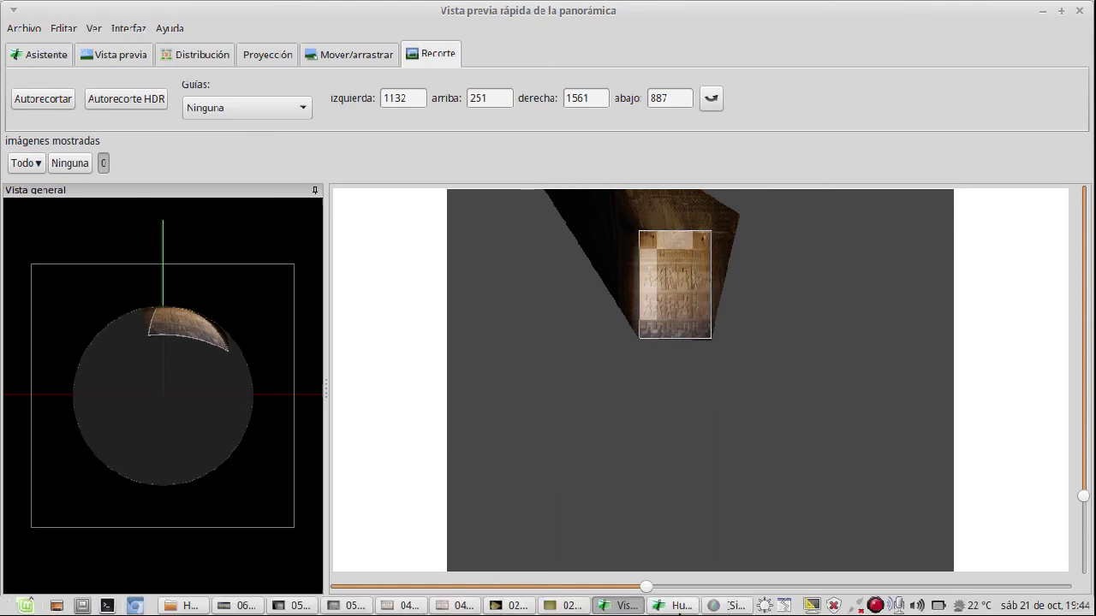
{"action": "left_click", "coordinate": [679, 606]}
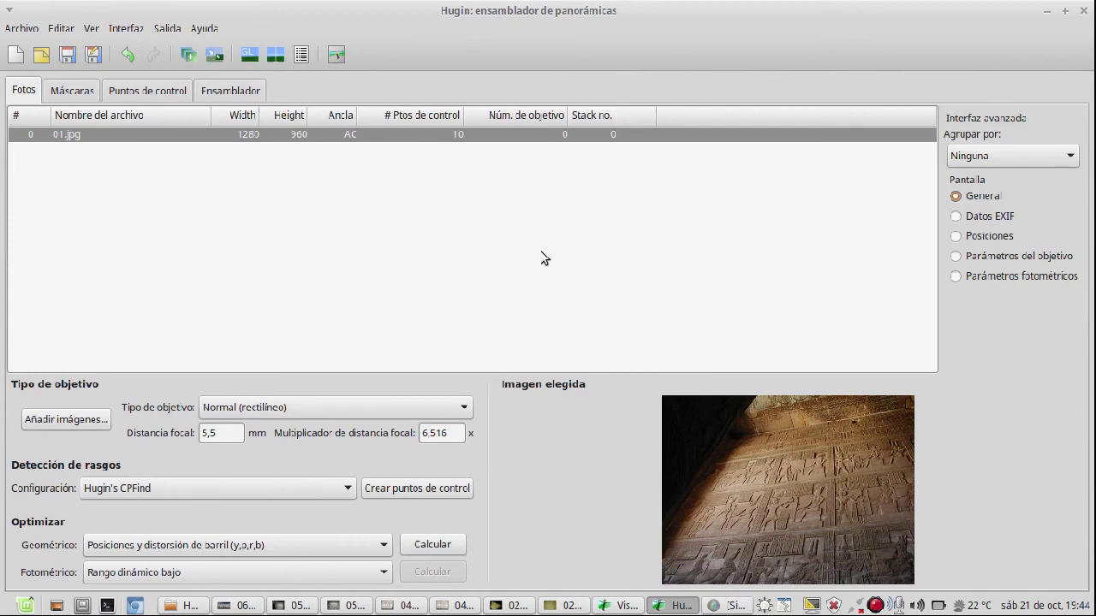
{"action": "left_click", "coordinate": [247, 95]}
{"action": "left_click", "coordinate": [556, 162]}
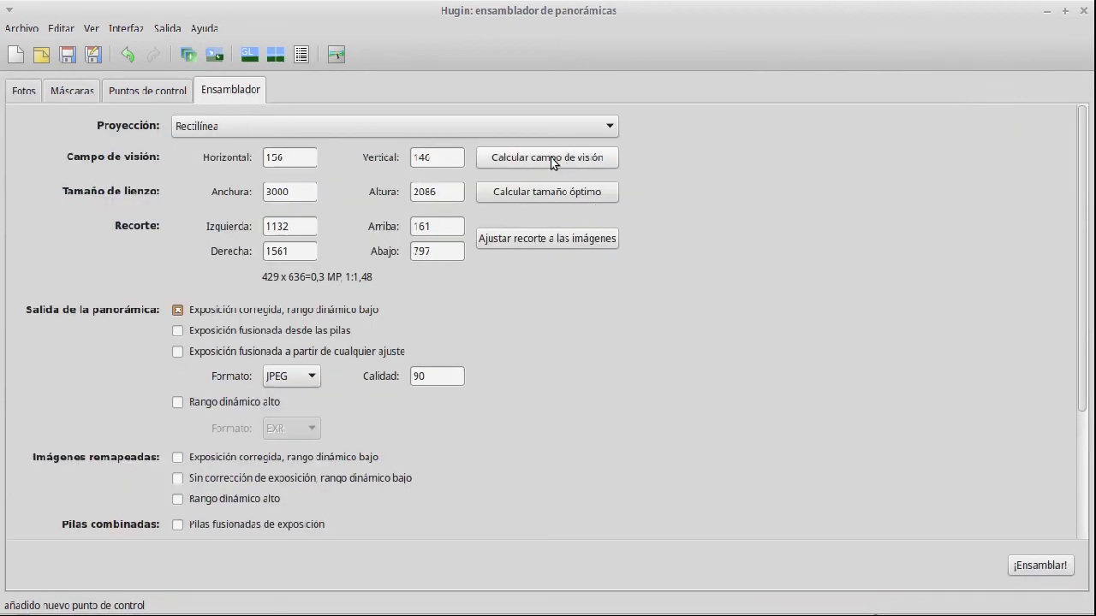
{"action": "left_click", "coordinate": [596, 194]}
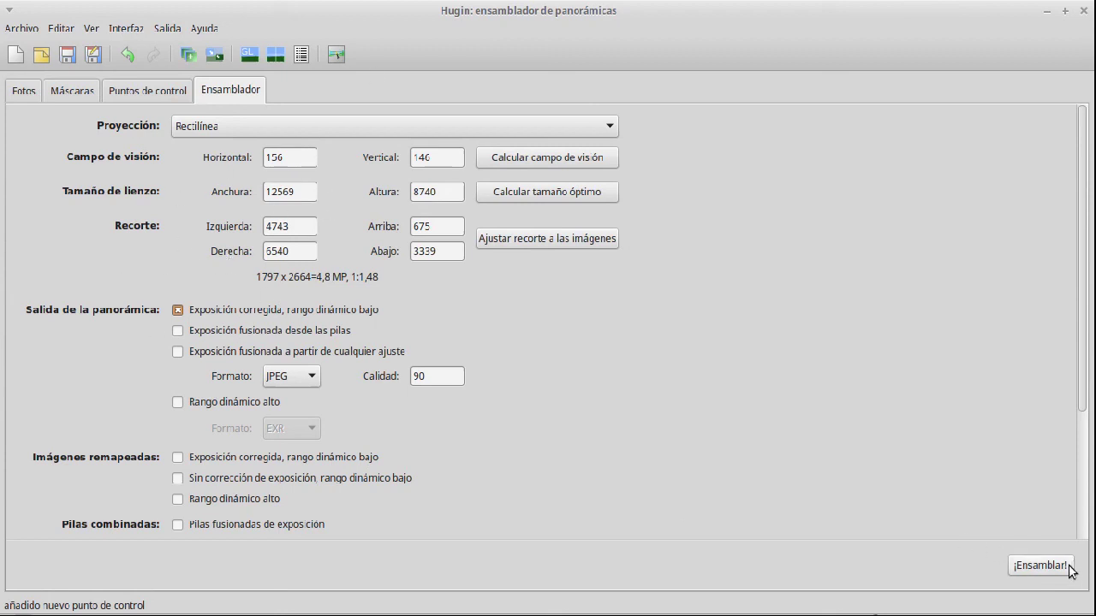
Step: Stitch the corrected image, saving the project as 01 - 01.pto and using 01 - 01 as the output prefix
{"action": "left_click", "coordinate": [1038, 566]}
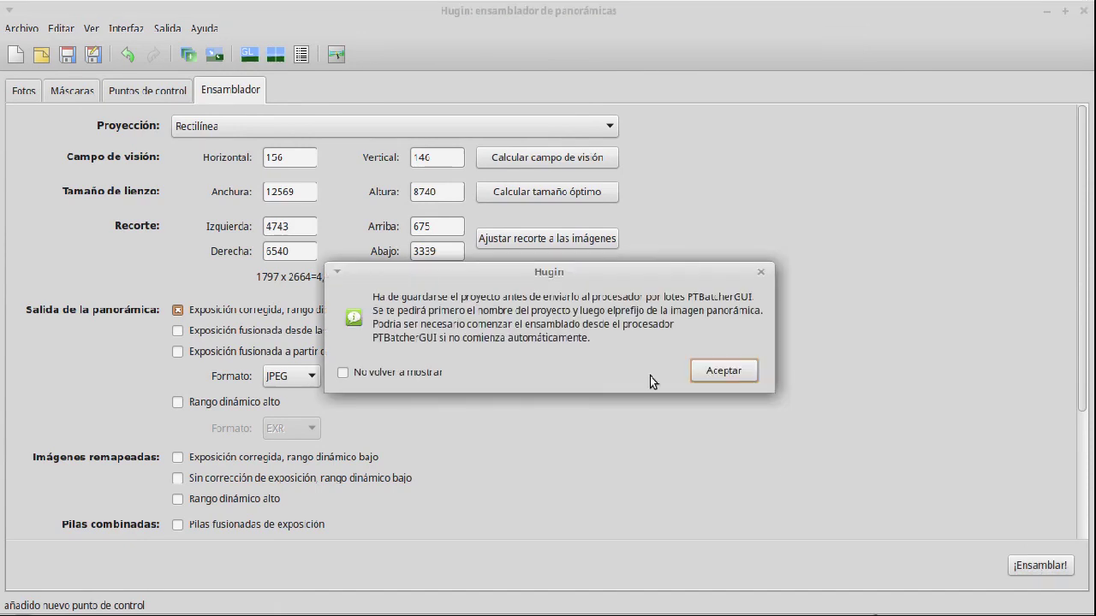
{"action": "left_click", "coordinate": [738, 374]}
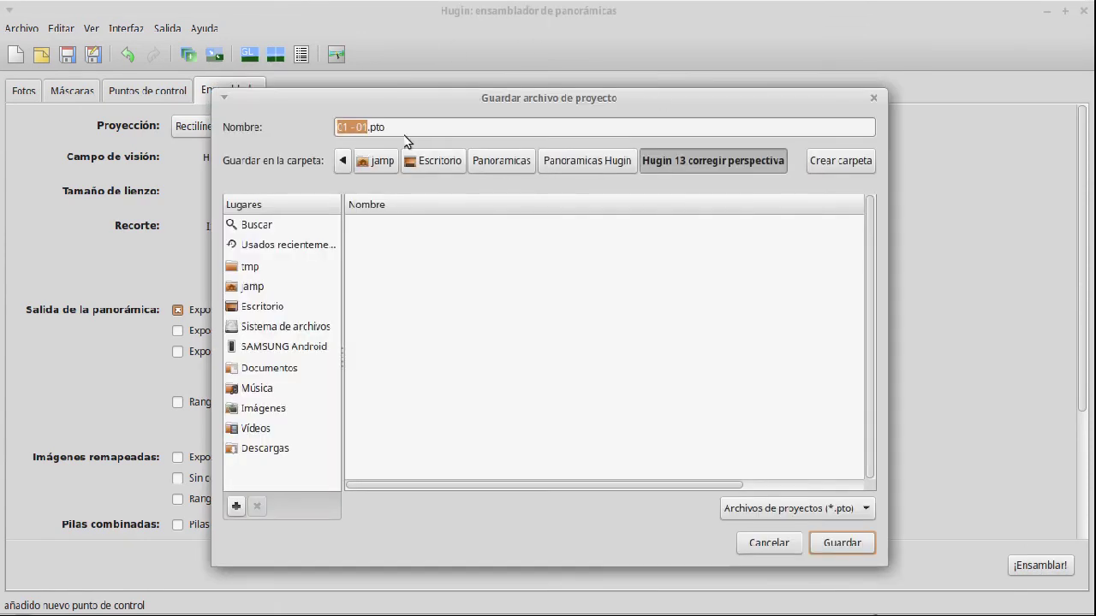
{"action": "left_click", "coordinate": [841, 544]}
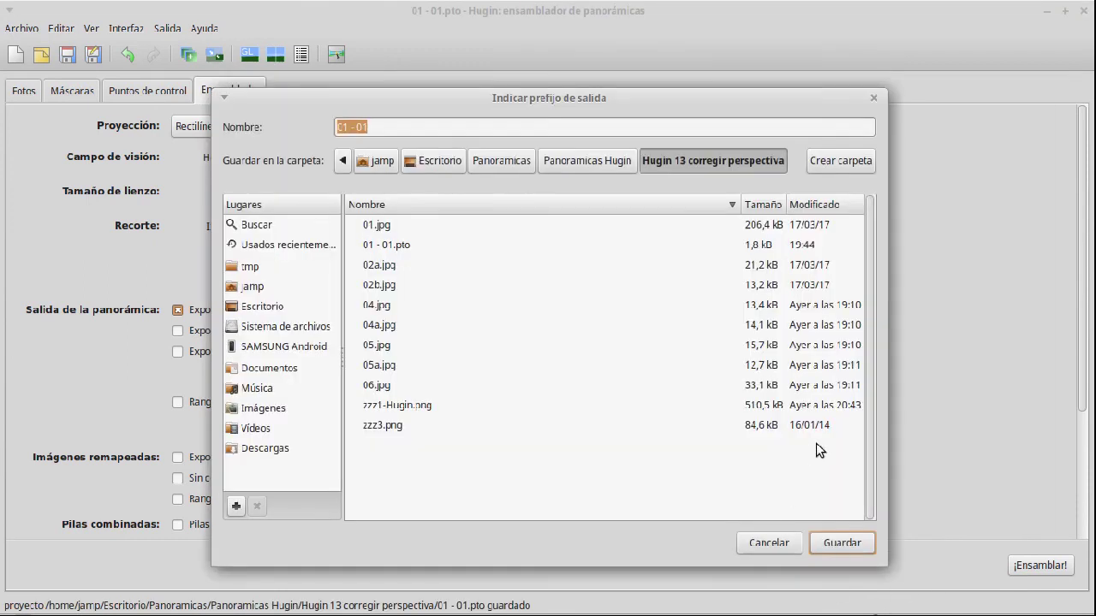
{"action": "left_click", "coordinate": [841, 543]}
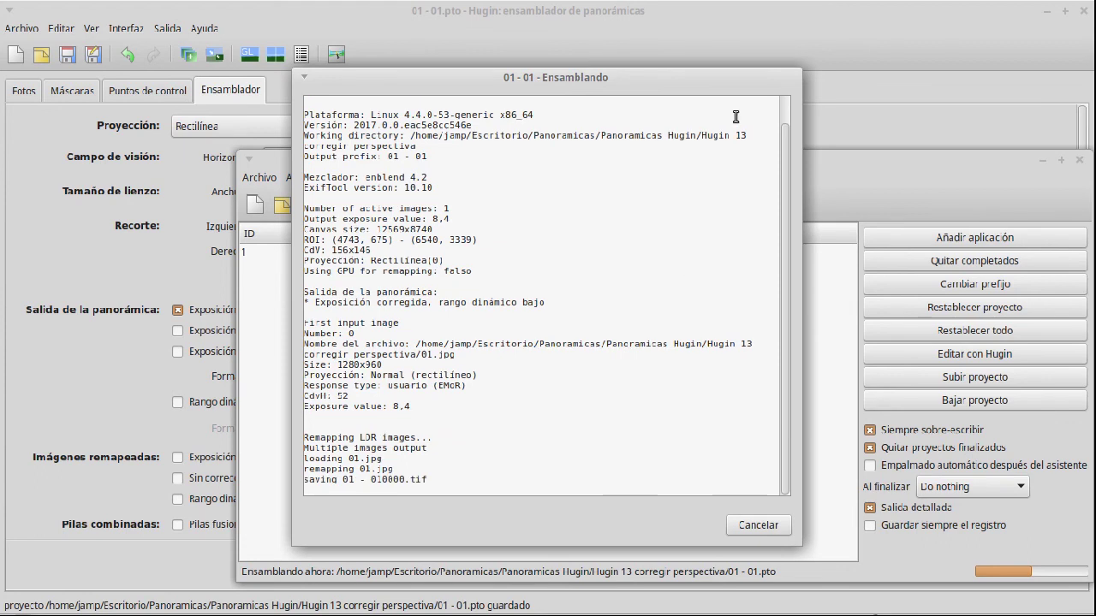
{"action": "left_click_drag", "start_coordinate": [590, 76], "coordinate": [576, 41]}
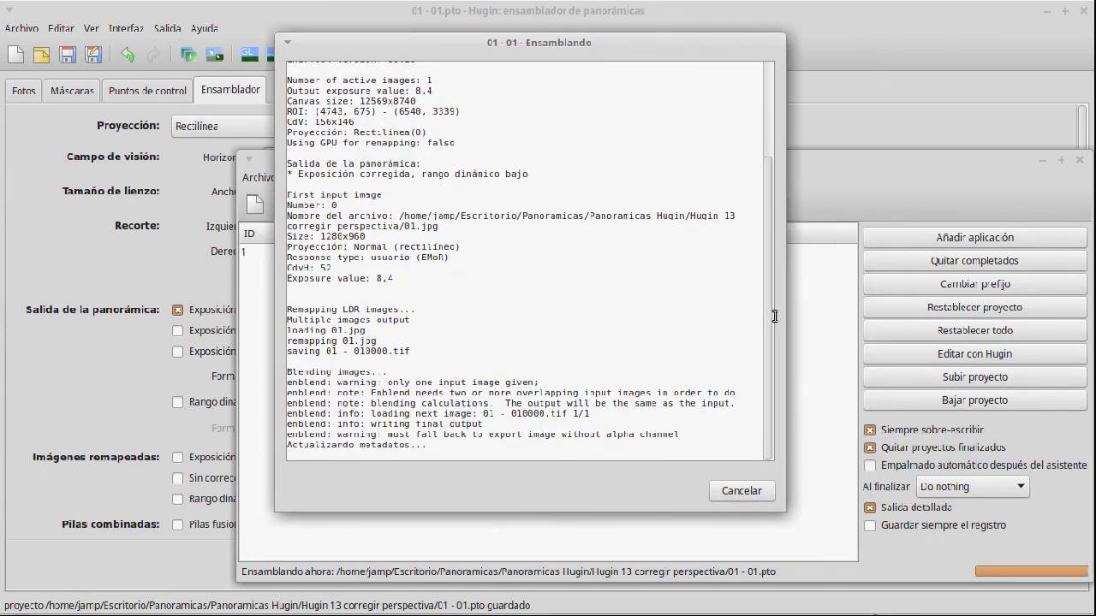